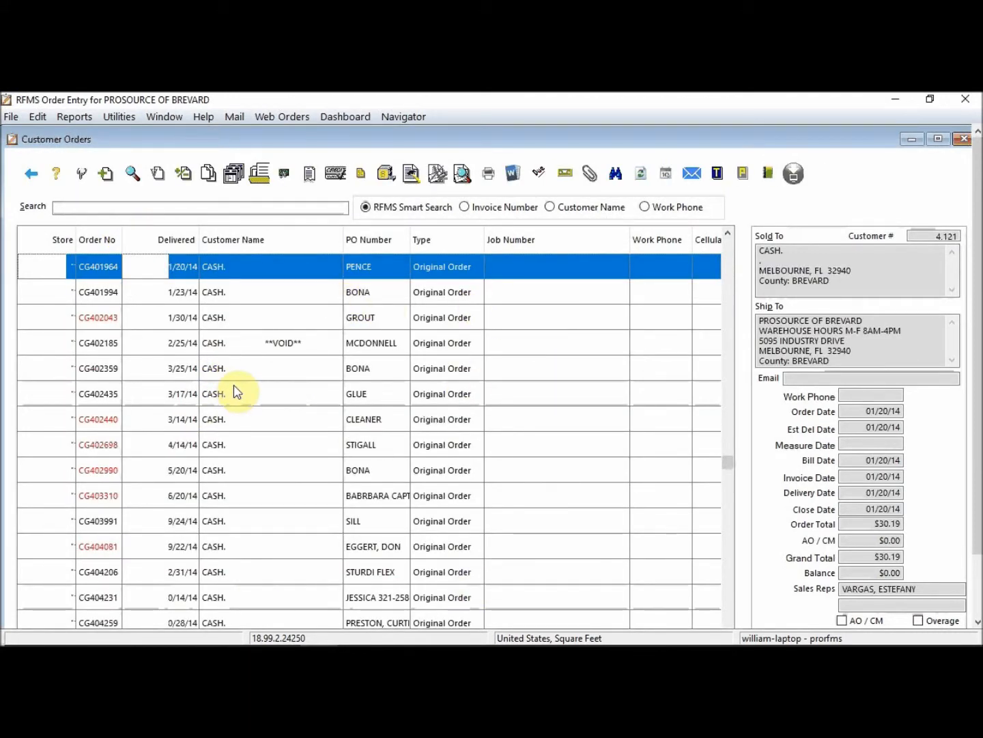
pyautogui.click(263, 367)
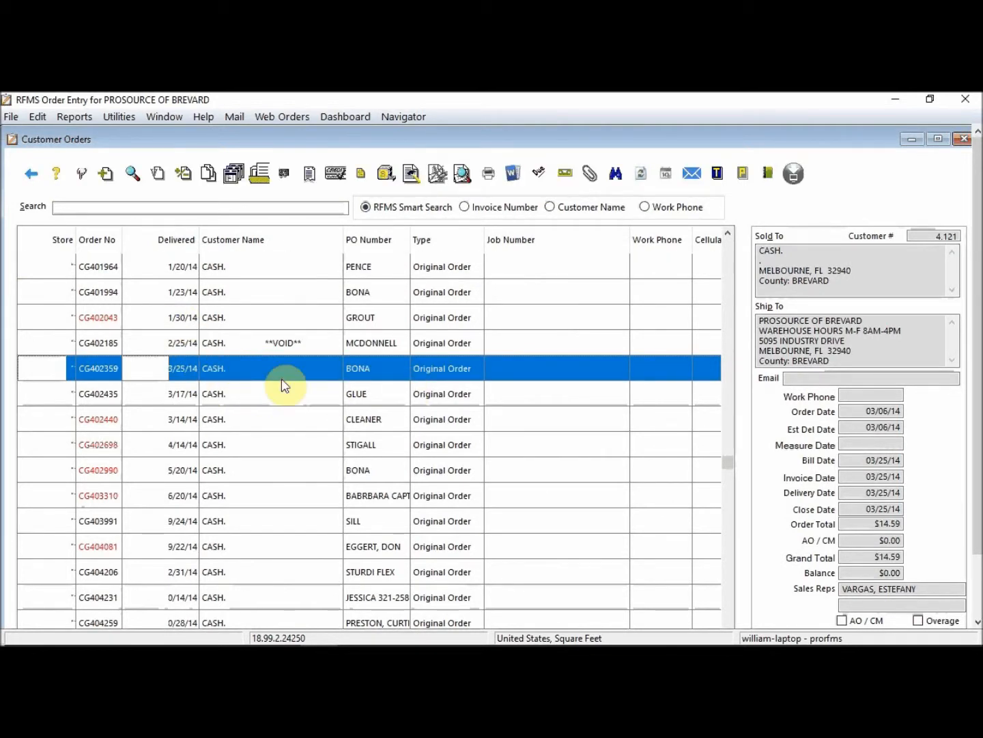
pyautogui.click(280, 293)
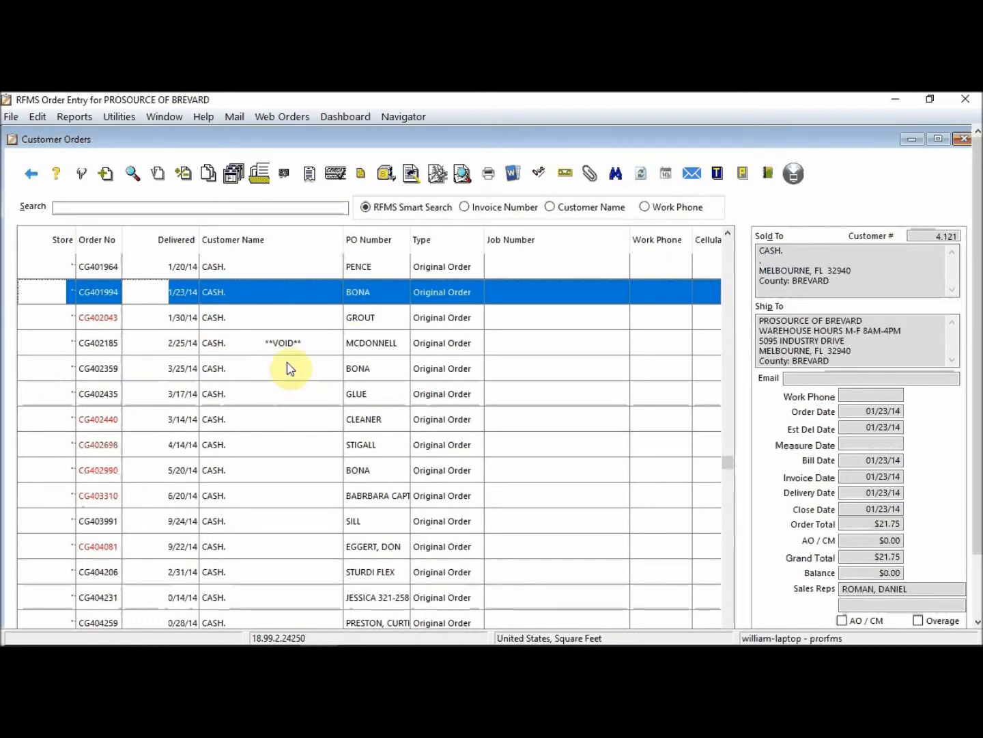
pyautogui.click(285, 366)
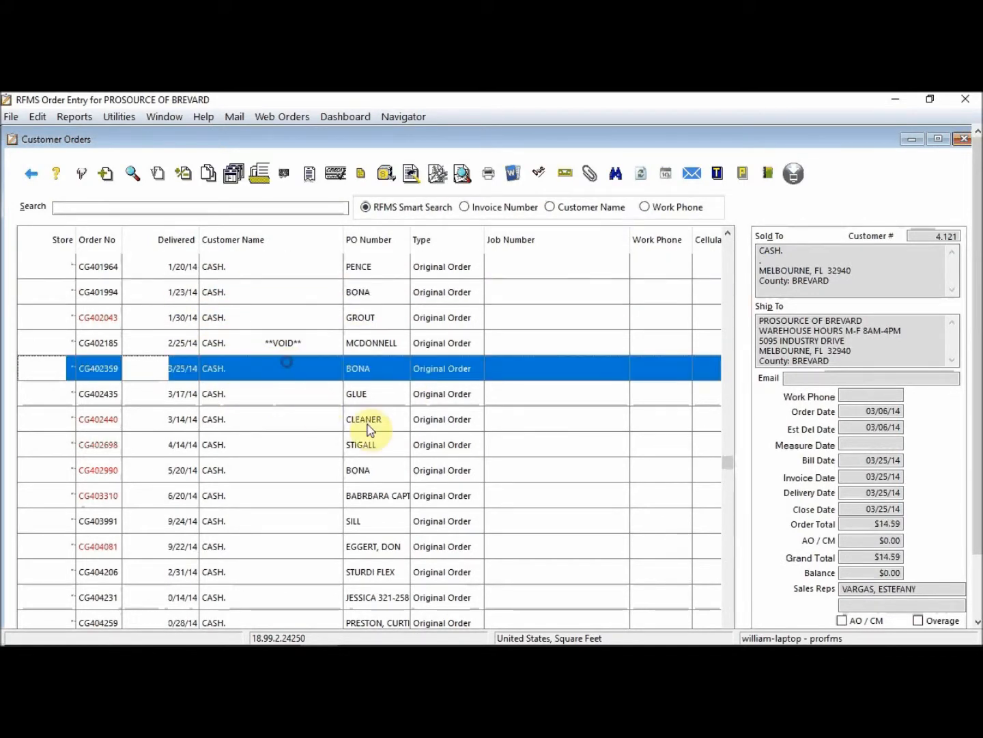
pyautogui.click(561, 555)
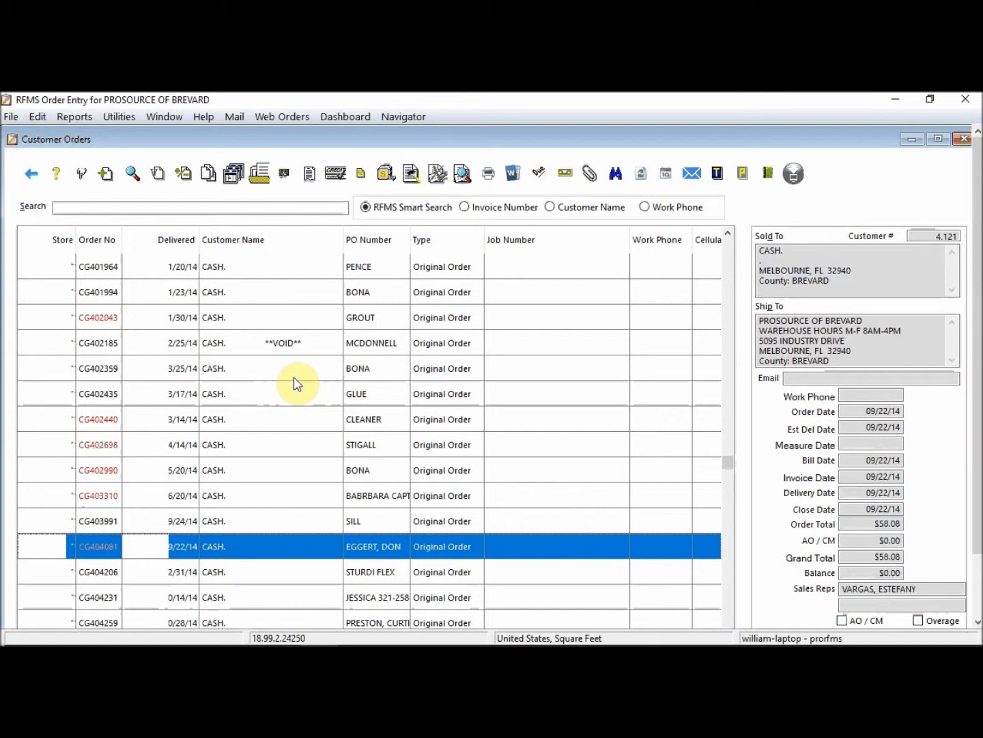
pyautogui.press('Up')
# Step: Open the Admin System Options from the system options, entering the required password at the prompt
pyautogui.press('super+plus')
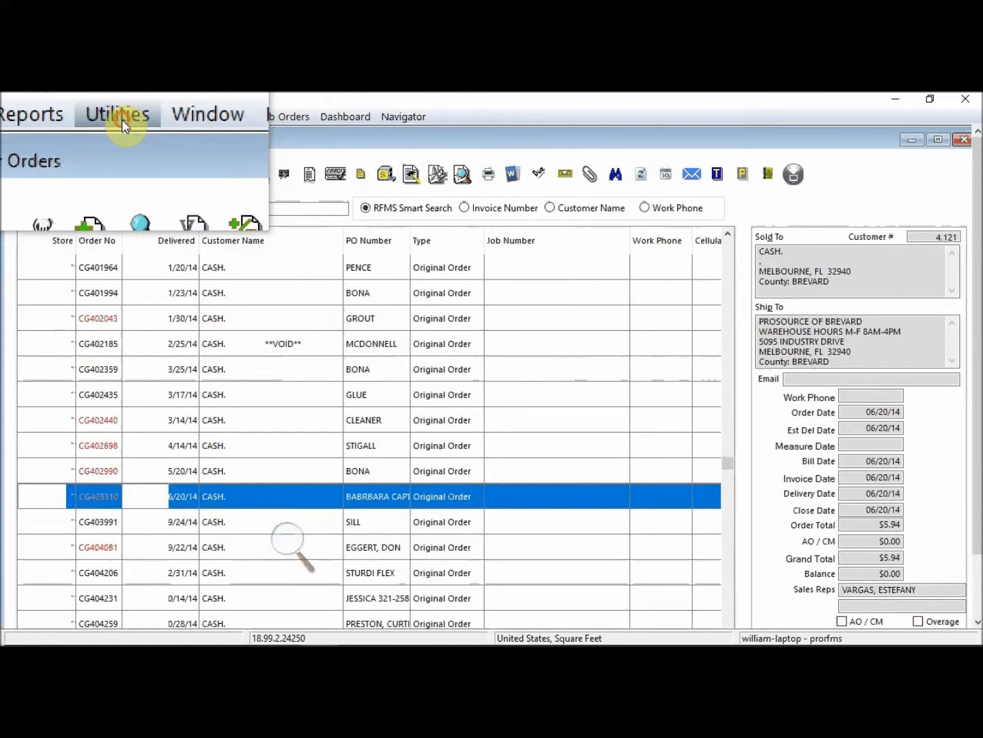
pyautogui.click(123, 124)
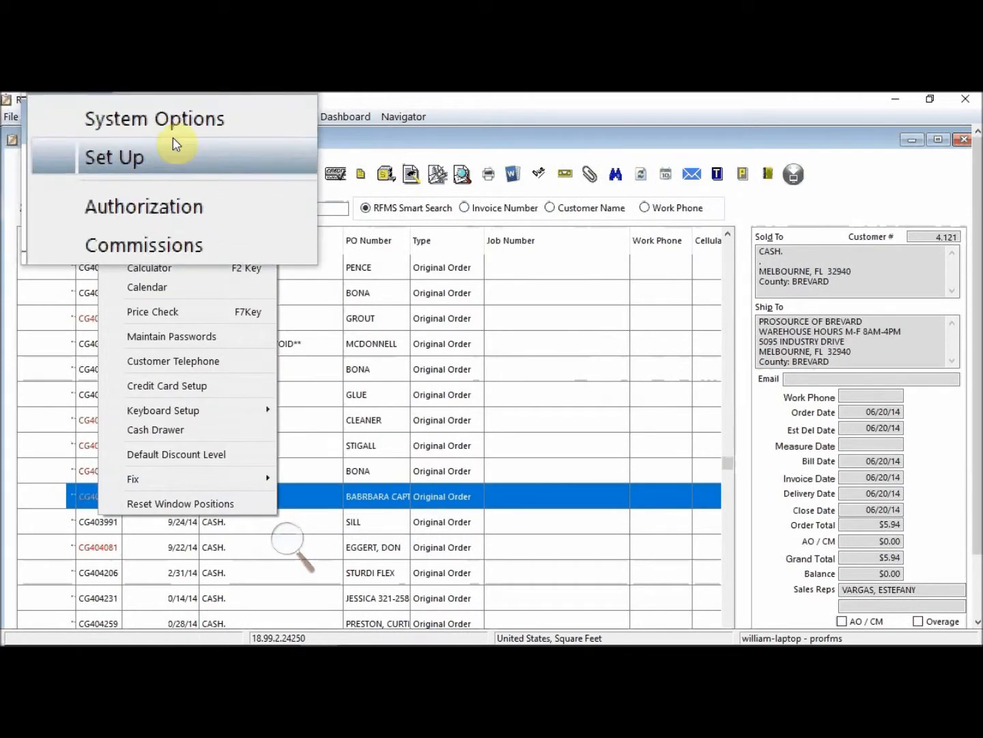
pyautogui.click(176, 138)
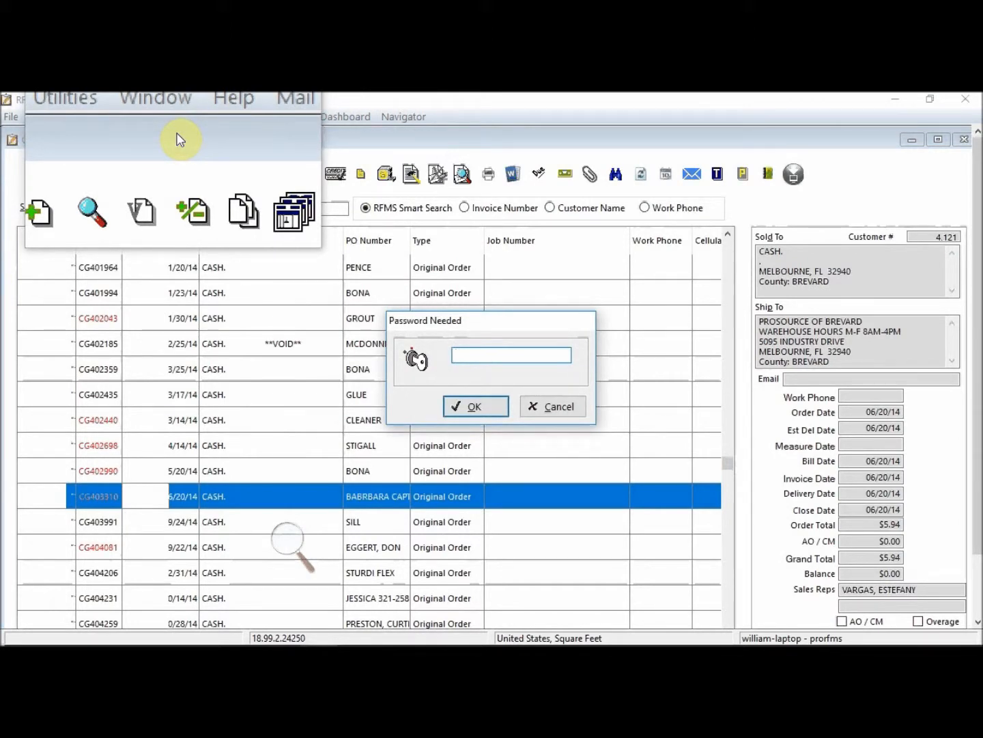
pyautogui.press('Return')
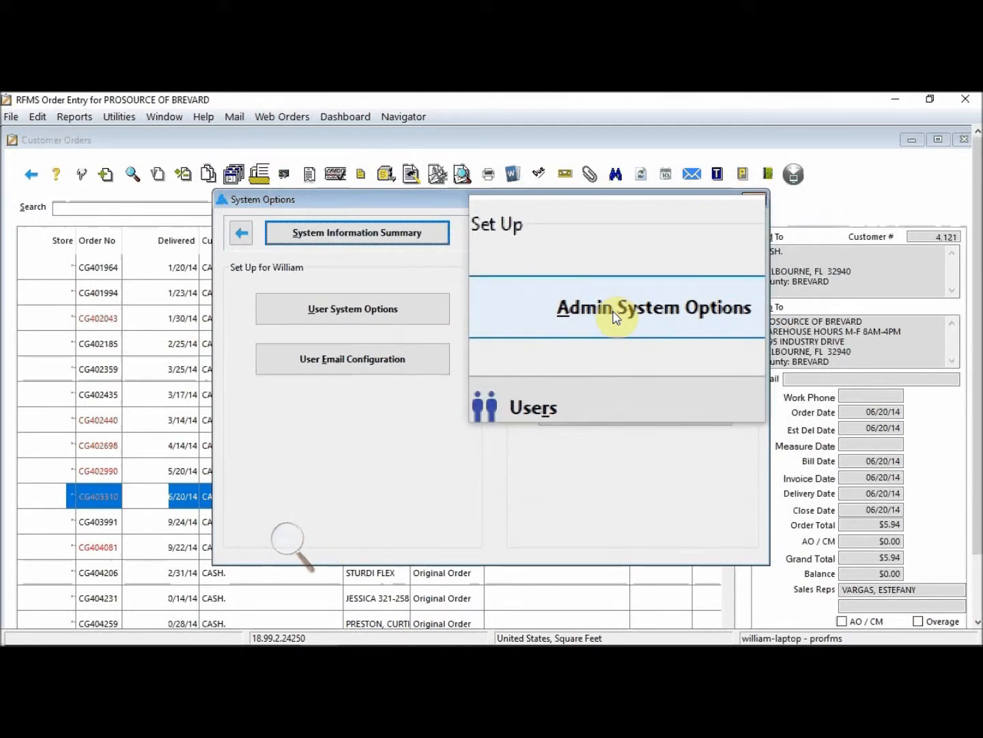
pyautogui.click(617, 316)
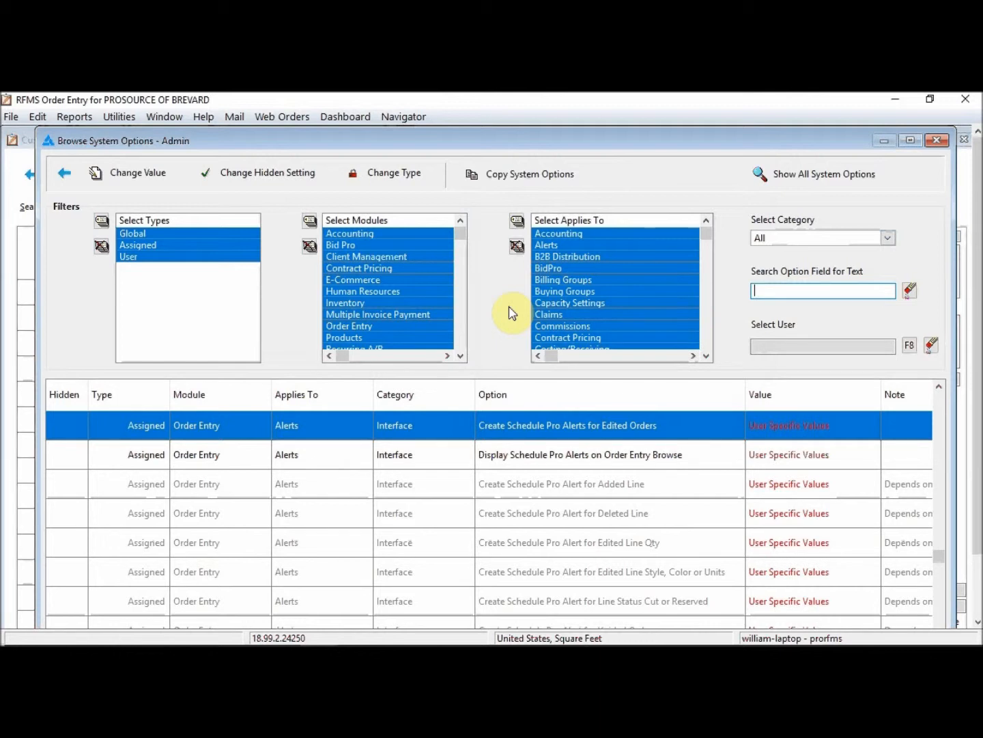
# Step: Search the system options for "grid", check the matching Select Grid to Display option, and clear the search text
pyautogui.click(518, 456)
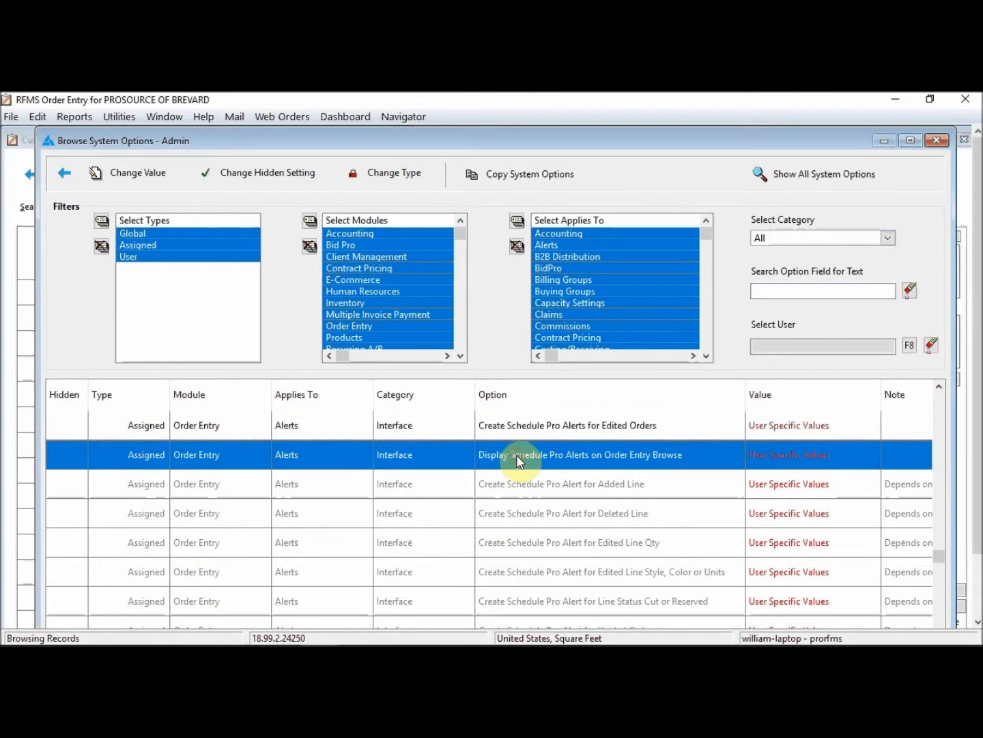
pyautogui.click(568, 491)
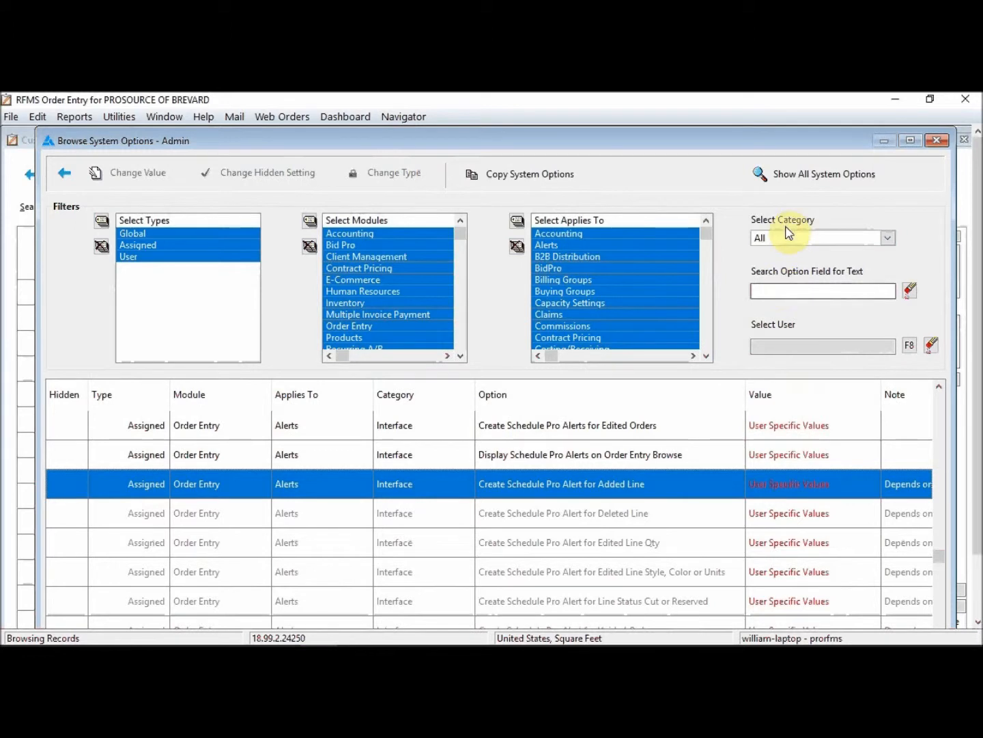
pyautogui.click(764, 290)
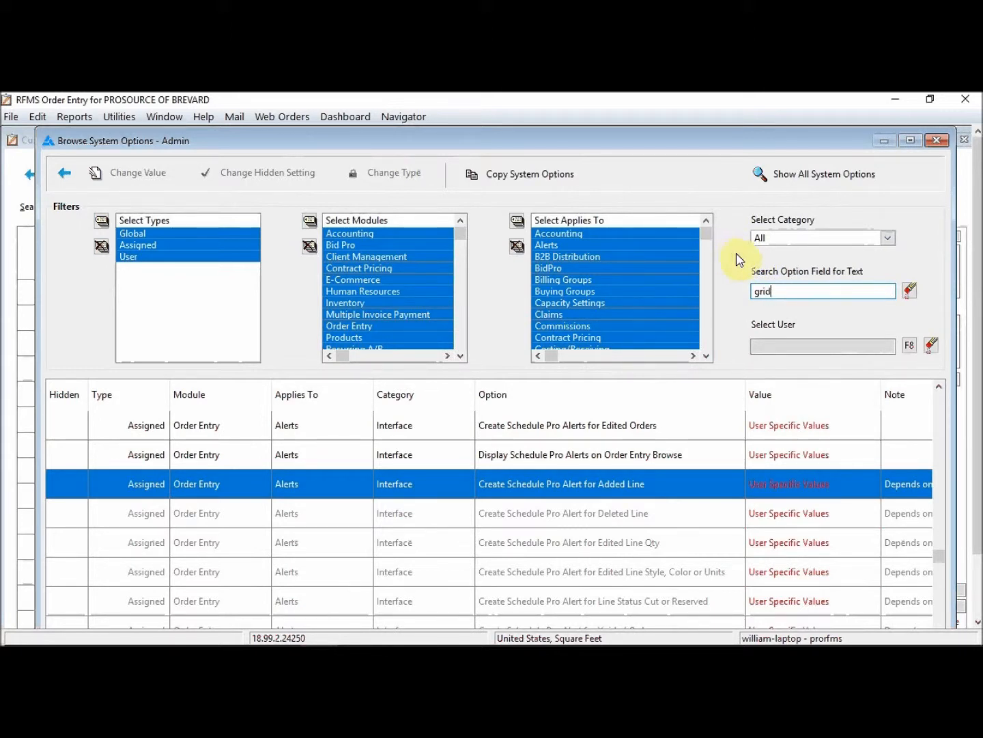
pyautogui.press('Return')
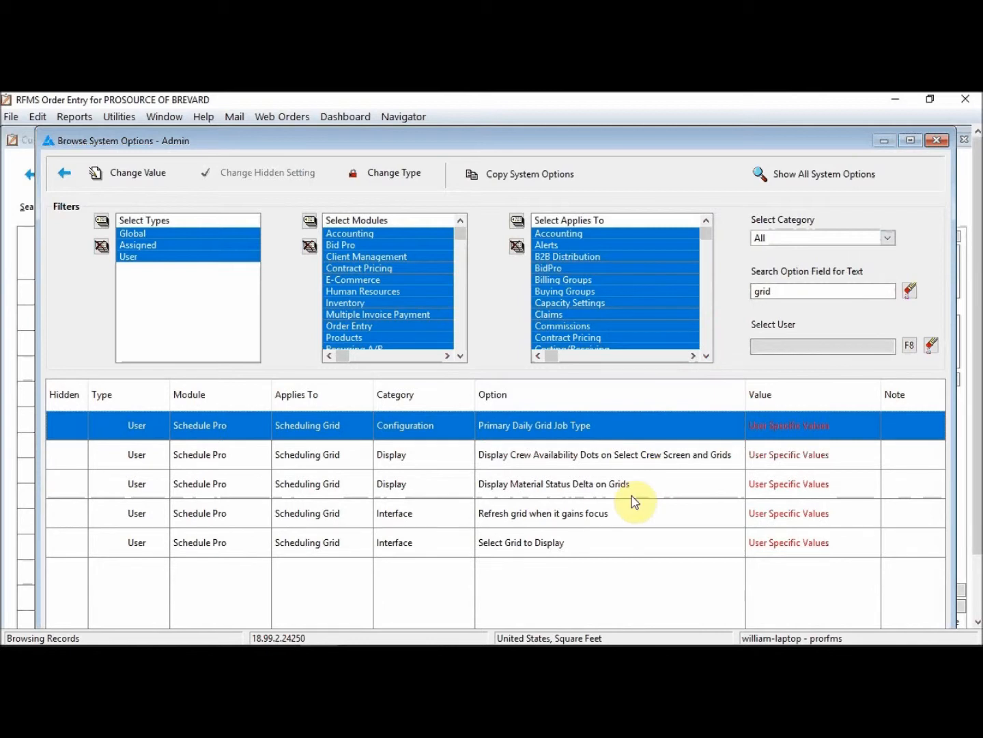
pyautogui.click(533, 549)
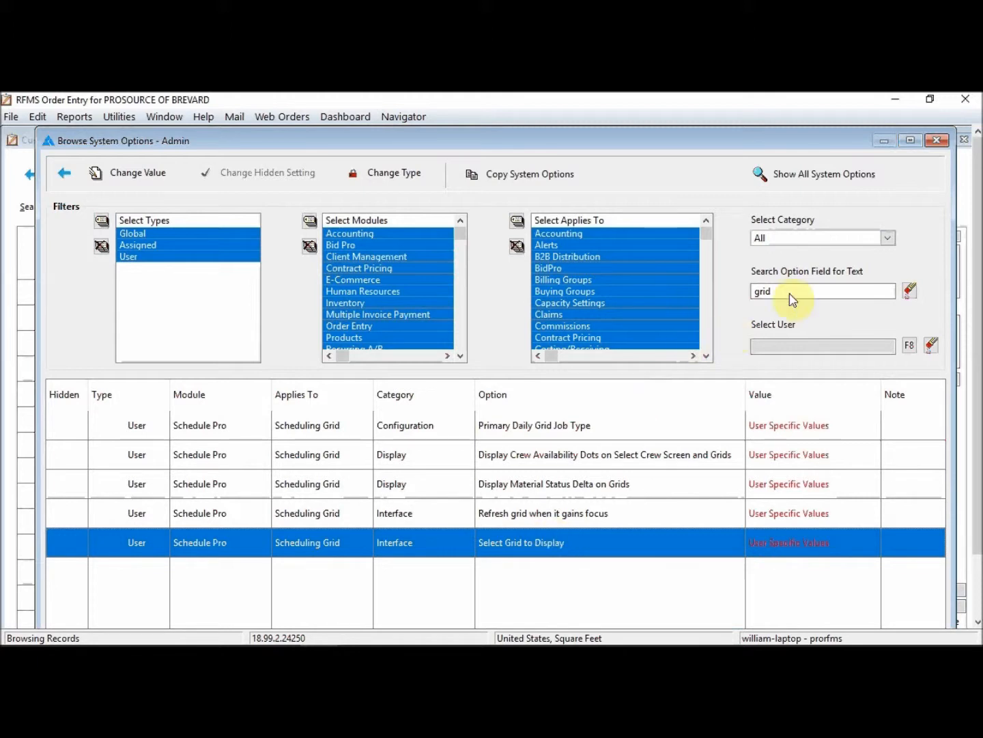
pyautogui.moveTo(797, 290); pyautogui.dragTo(685, 333)
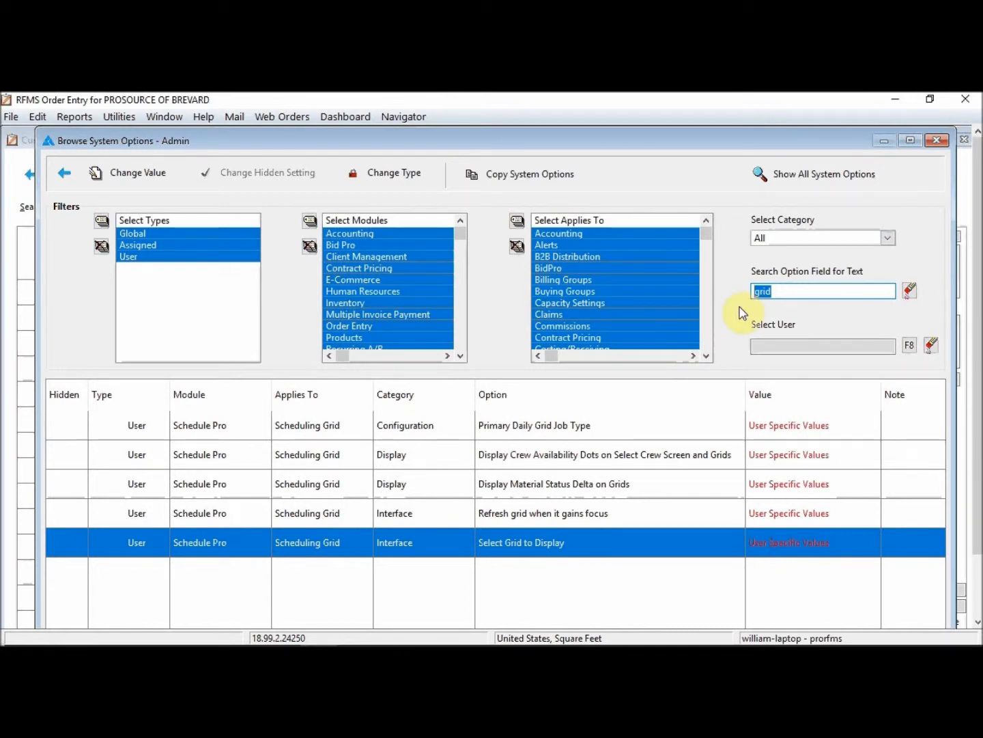
pyautogui.click(910, 292)
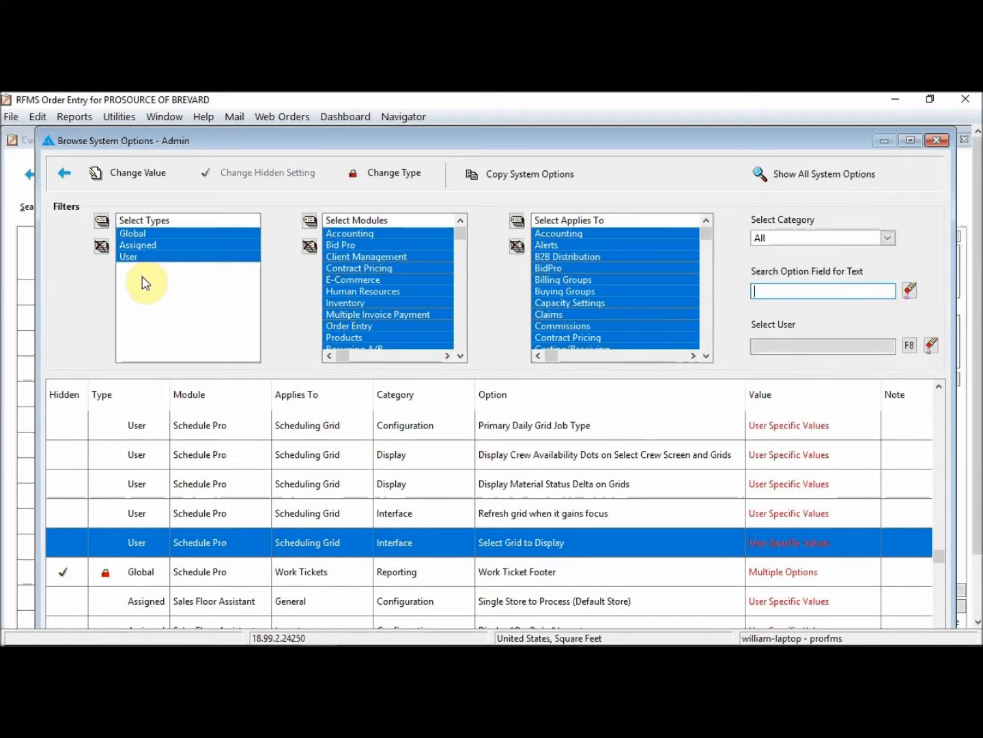
# Step: Filter the system options to only the System Wide module, with all Applies To areas and the Interface category
pyautogui.press('super+plus')
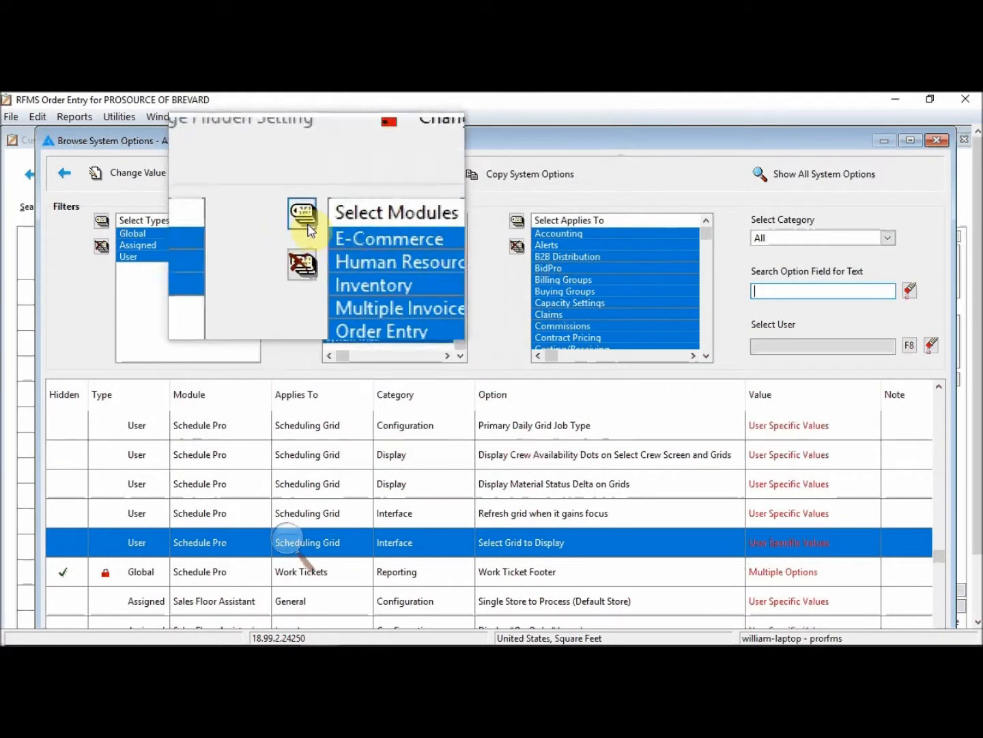
pyautogui.click(307, 246)
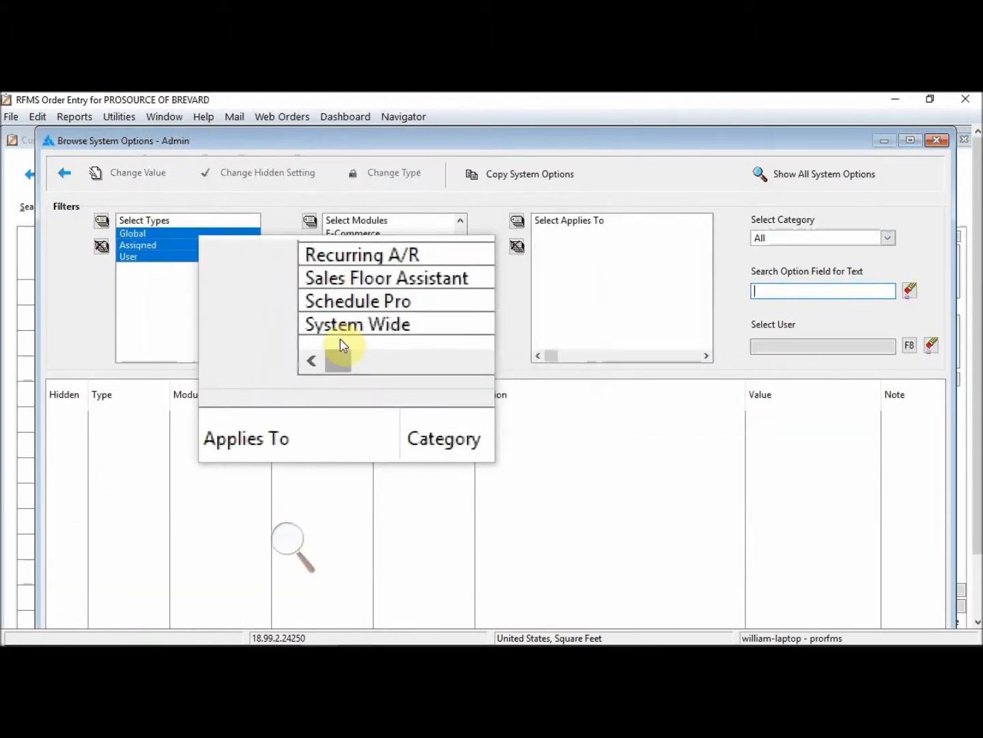
pyautogui.click(342, 338)
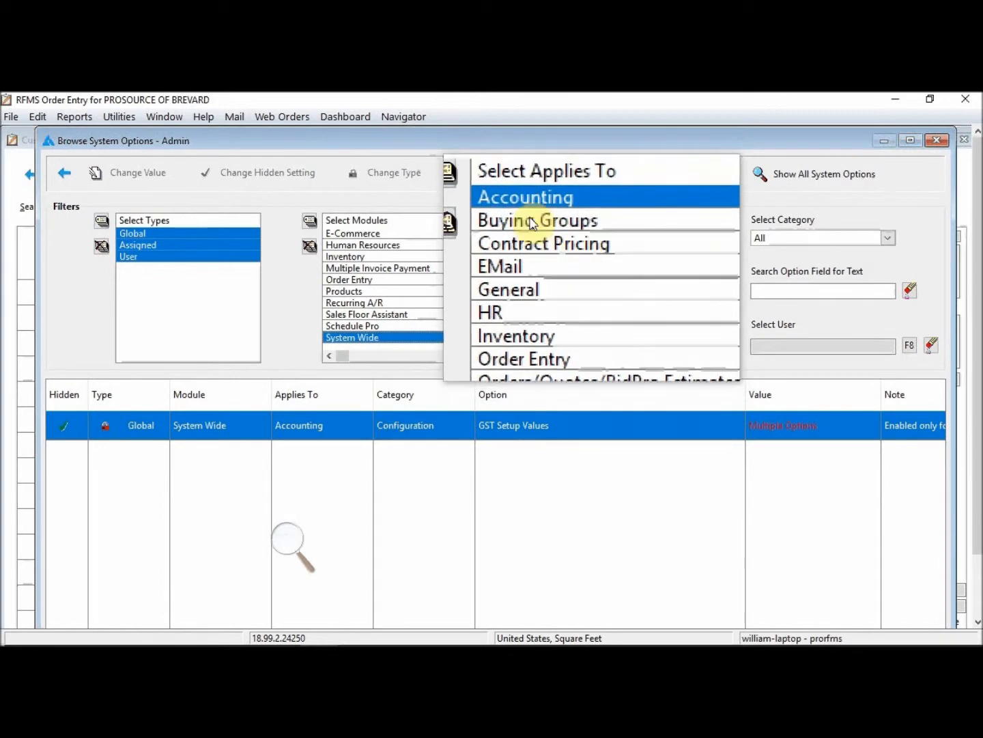
pyautogui.click(524, 222)
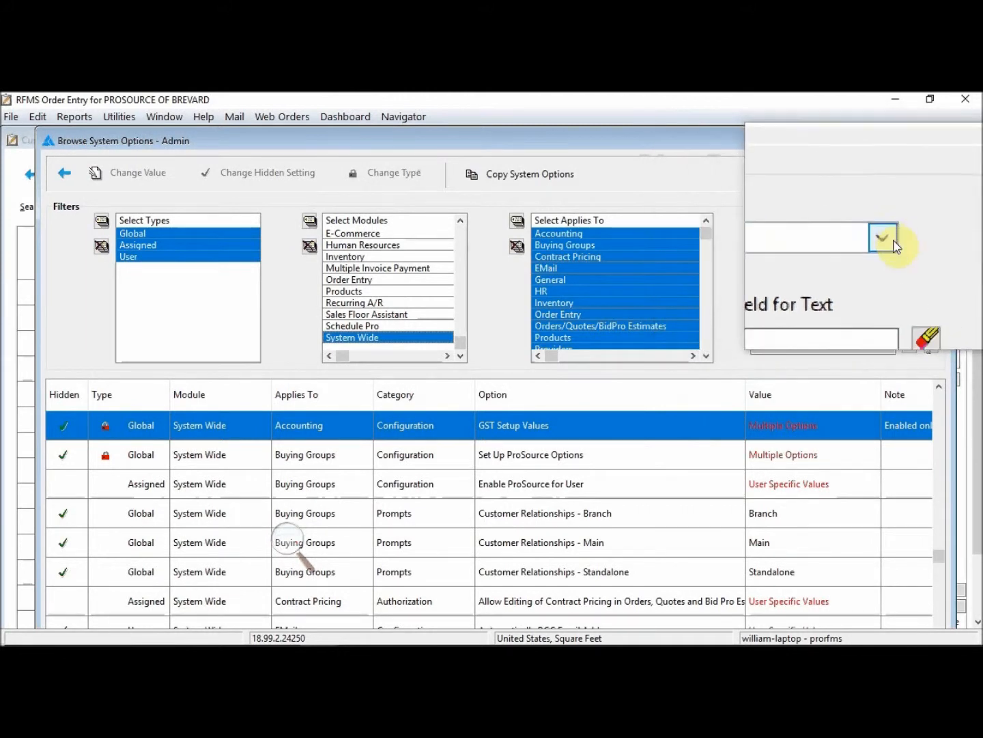
pyautogui.click(881, 236)
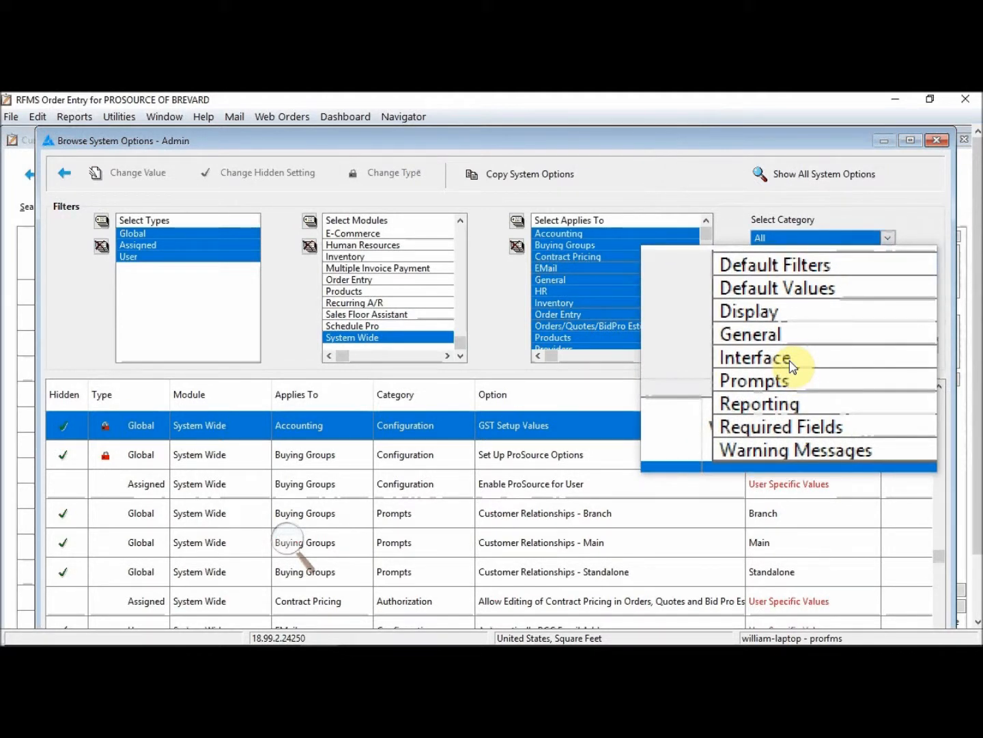
pyautogui.click(791, 362)
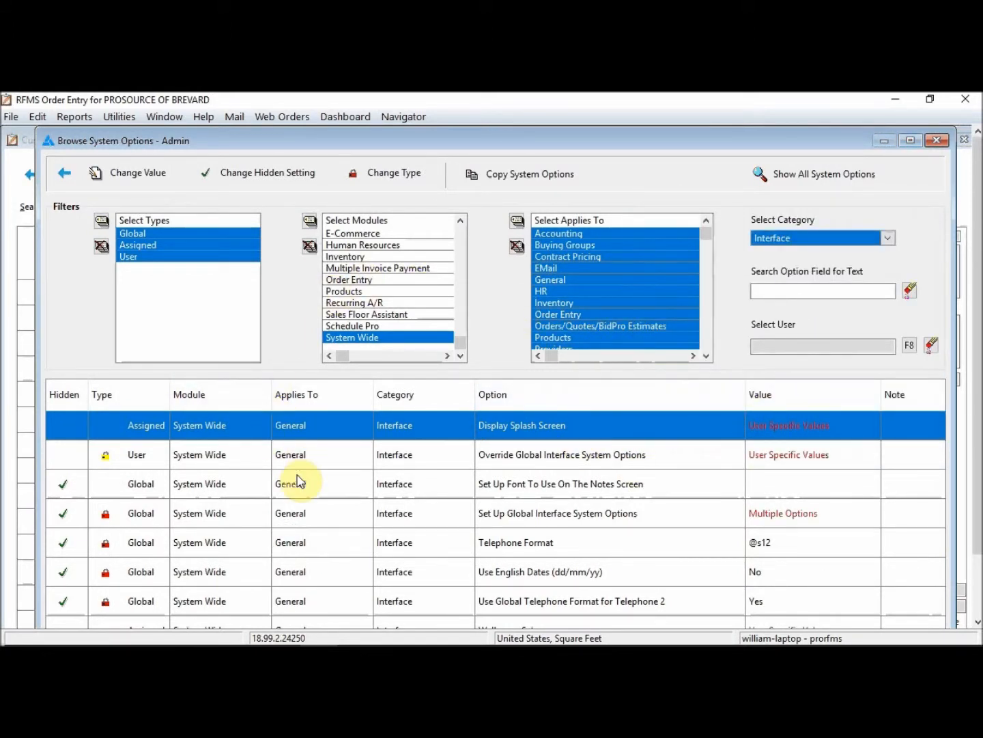
# Step: Open the values of the Set Up Global Interface System Options entry and select its GLOBAL record
pyautogui.scroll(-3, 483, 512)
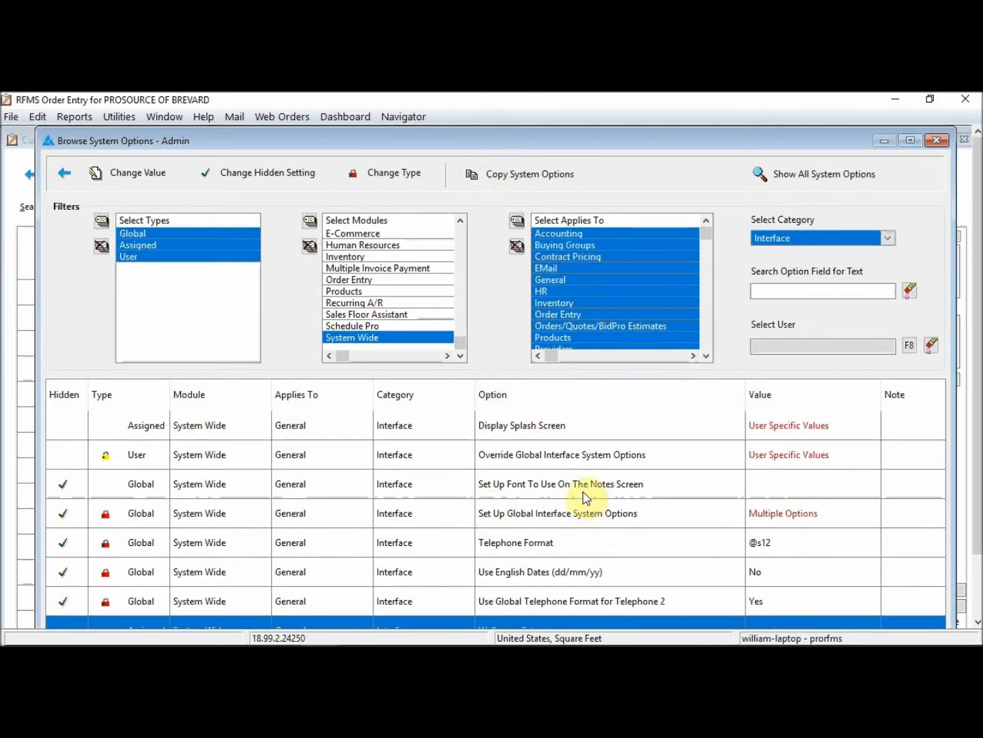
pyautogui.click(555, 467)
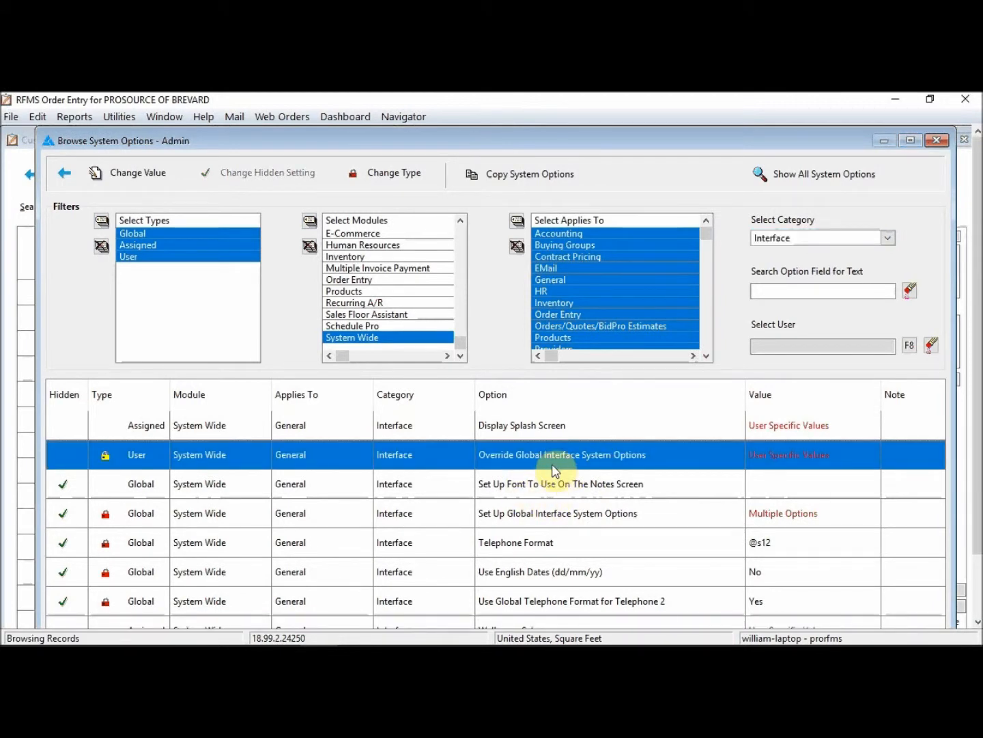
pyautogui.click(509, 517)
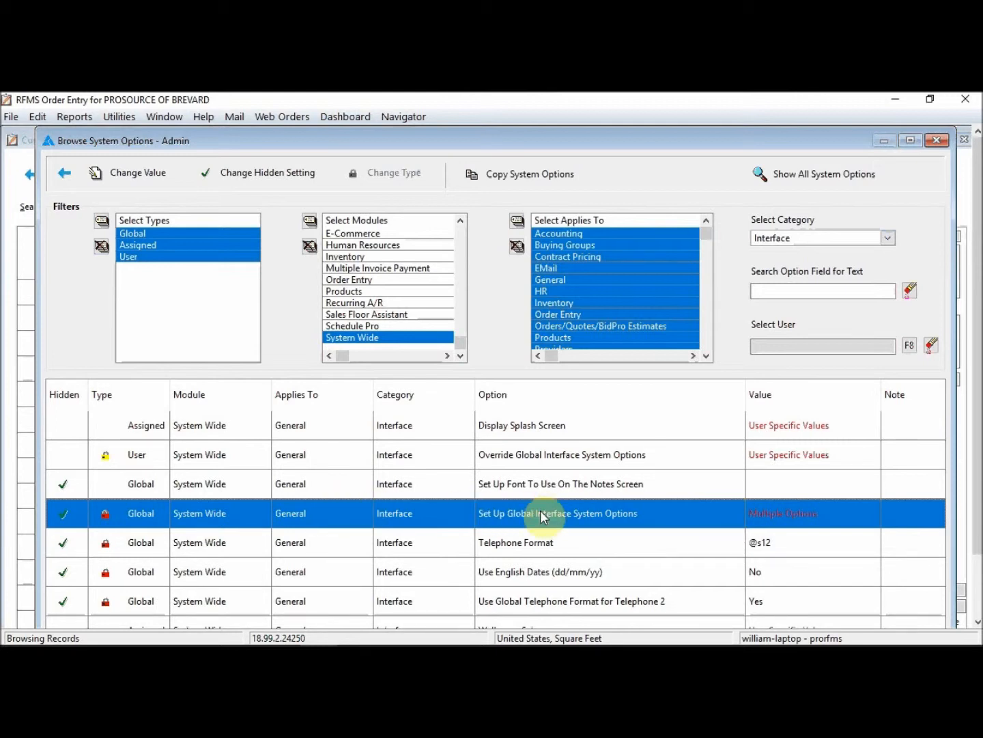
pyautogui.click(164, 180)
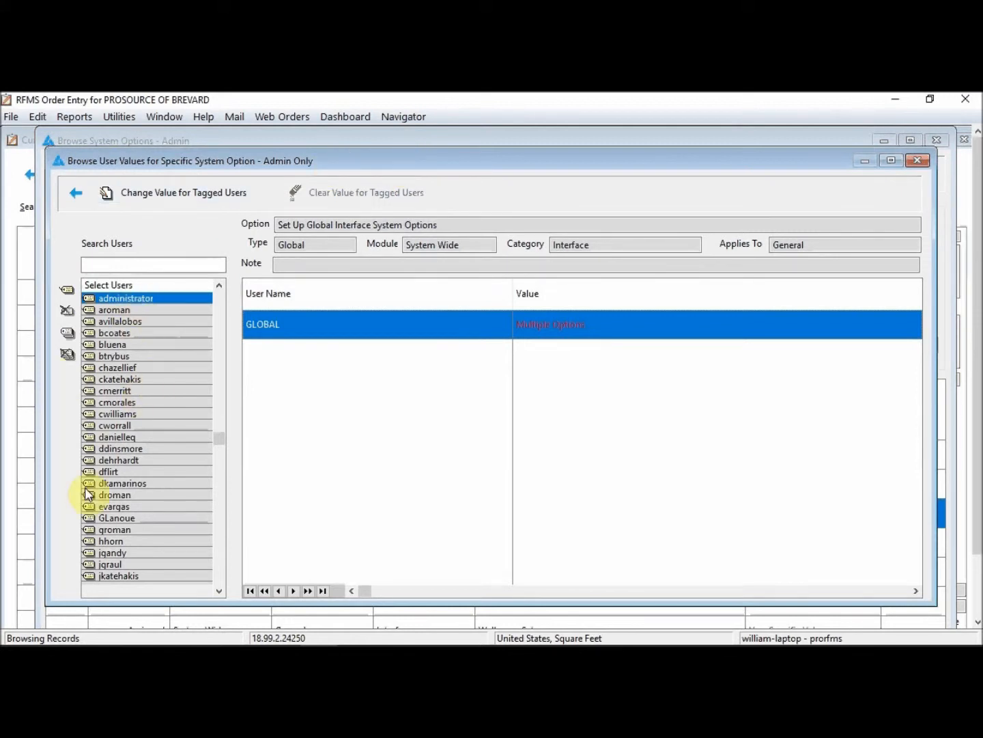
pyautogui.click(319, 244)
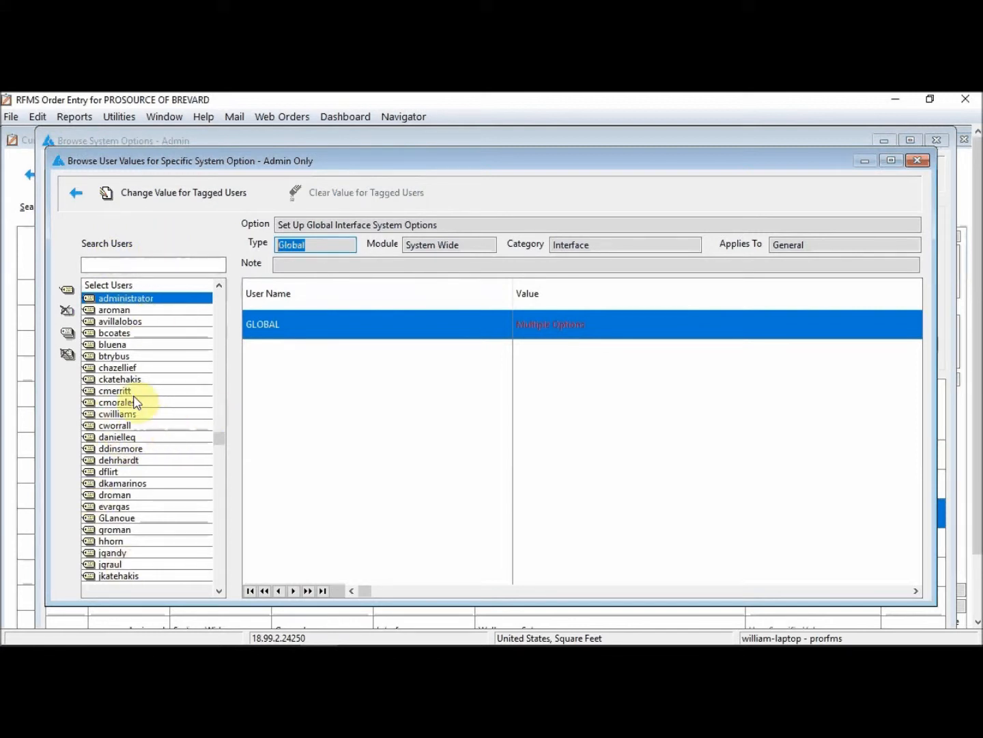
pyautogui.click(329, 334)
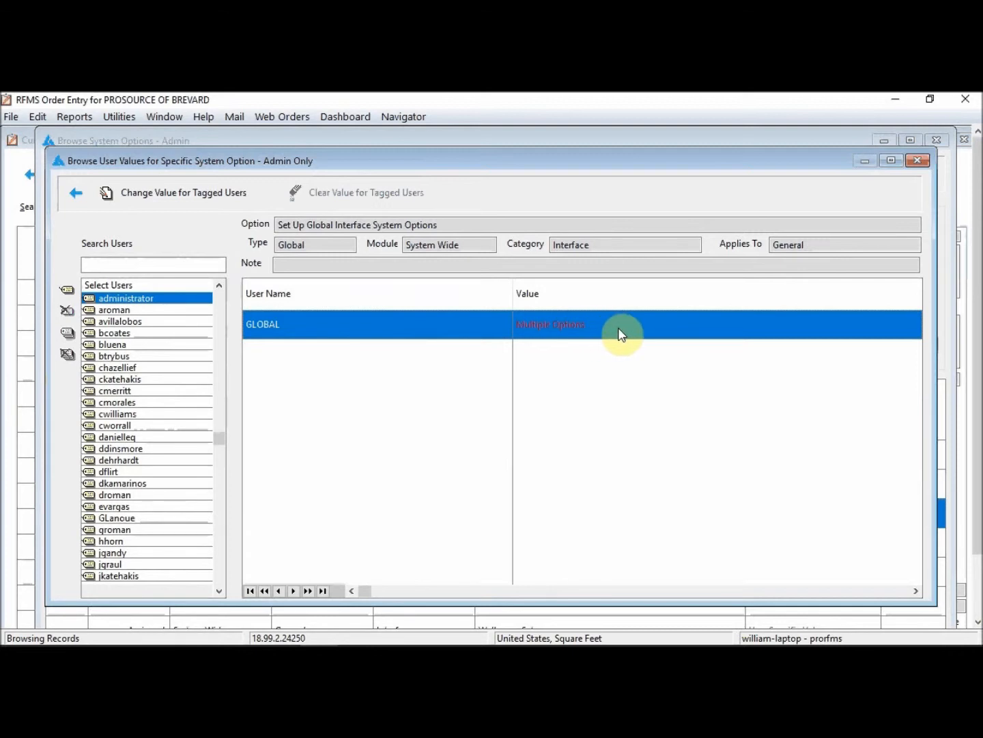
# Step: Turn off Use Spreadsheet Type Grids, set Browse Row Spacing to 8 for the GLOBAL record, save, and return to the options list
pyautogui.press('super+plus')
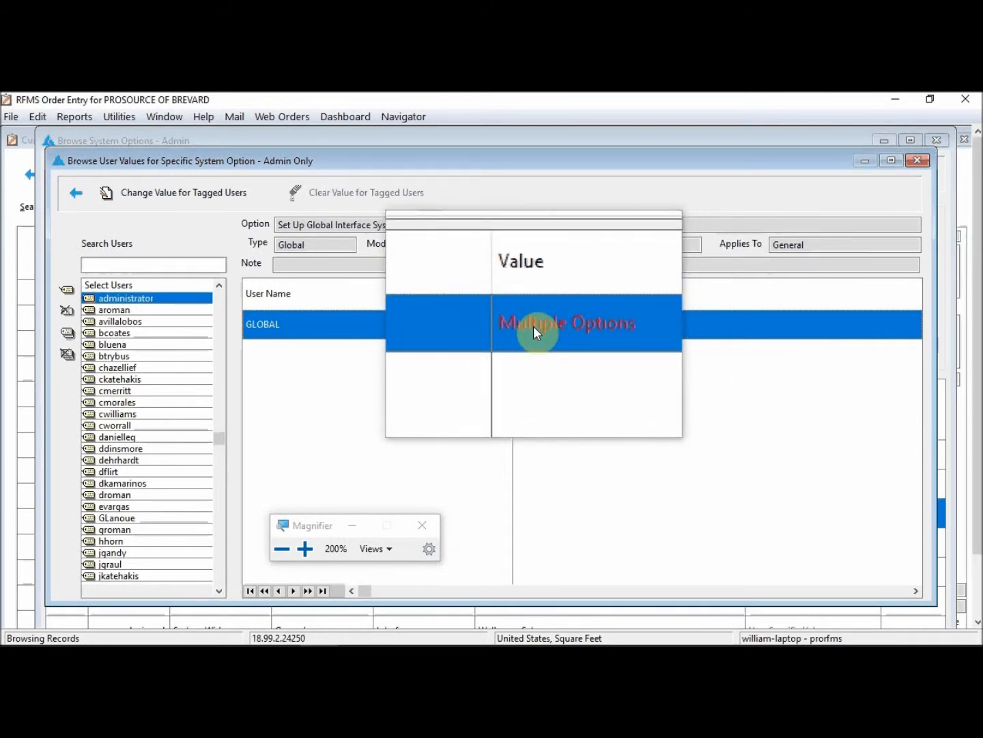
pyautogui.press('super+Escape')
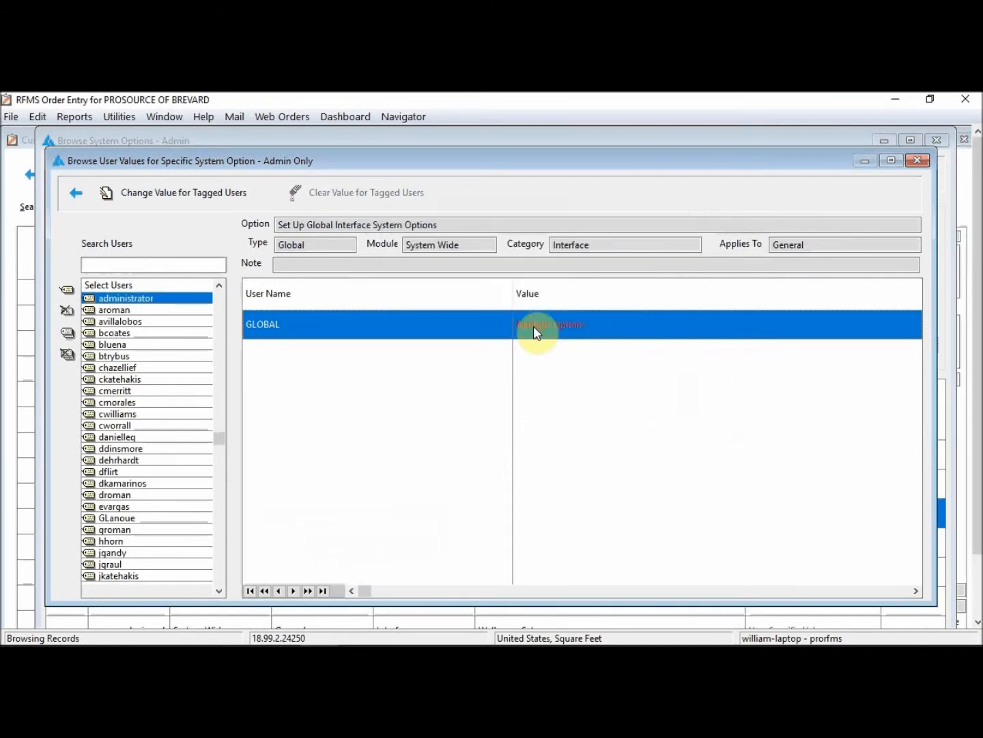
pyautogui.doubleClick(532, 326)
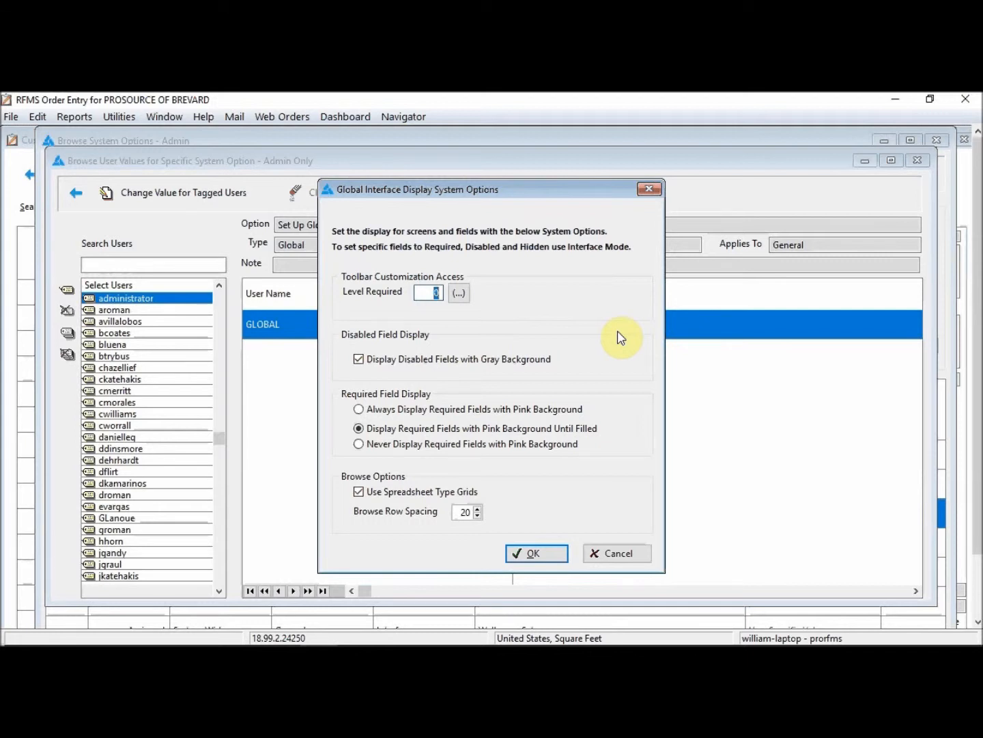
pyautogui.press('super+plus')
pyautogui.click(360, 495)
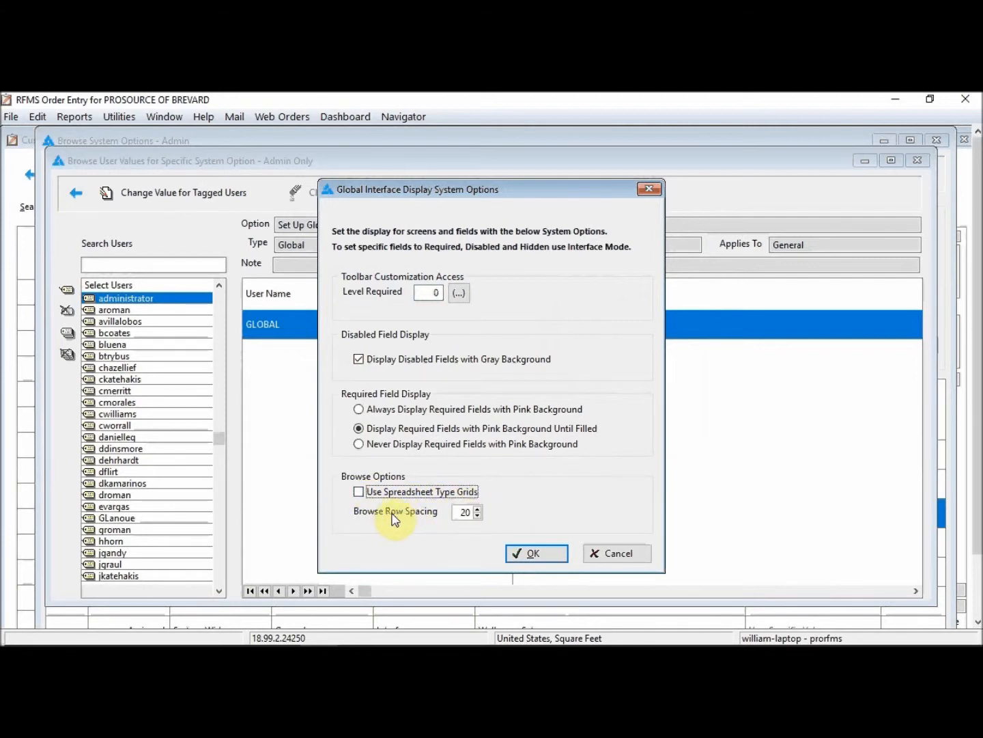
pyautogui.click(459, 512)
pyautogui.write('8')
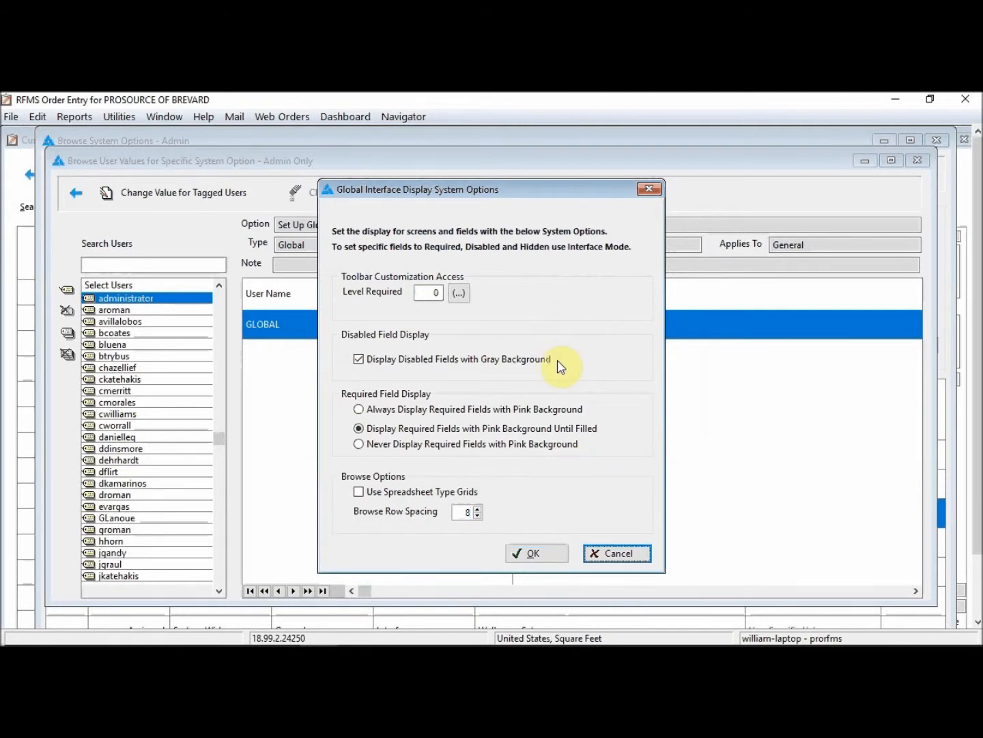
pyautogui.click(539, 553)
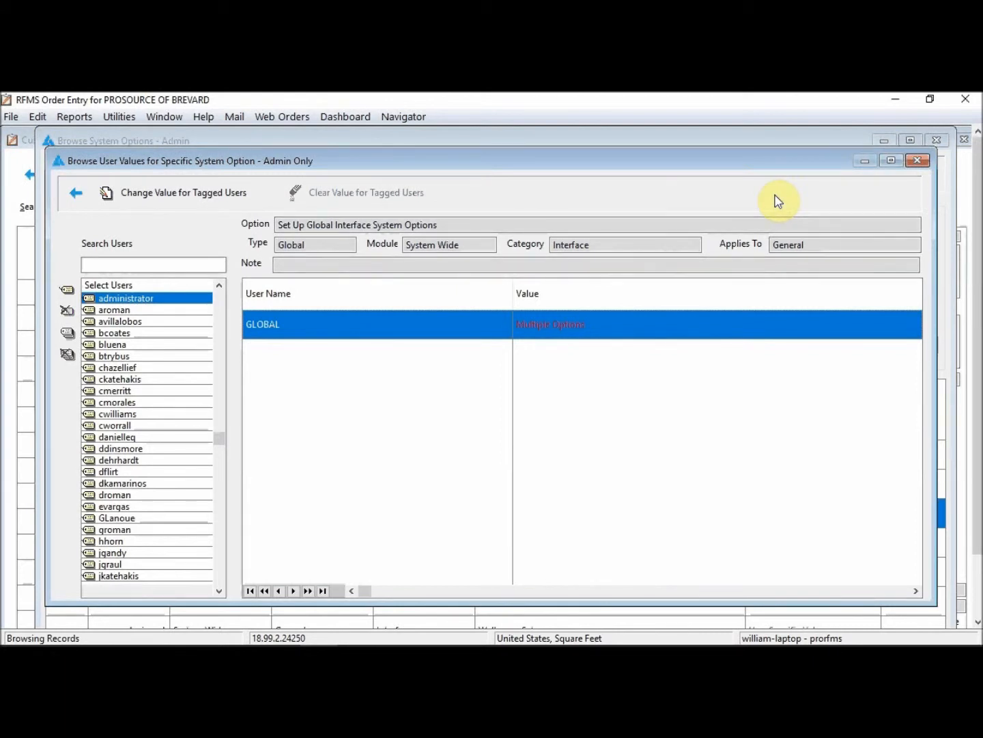
pyautogui.click(74, 194)
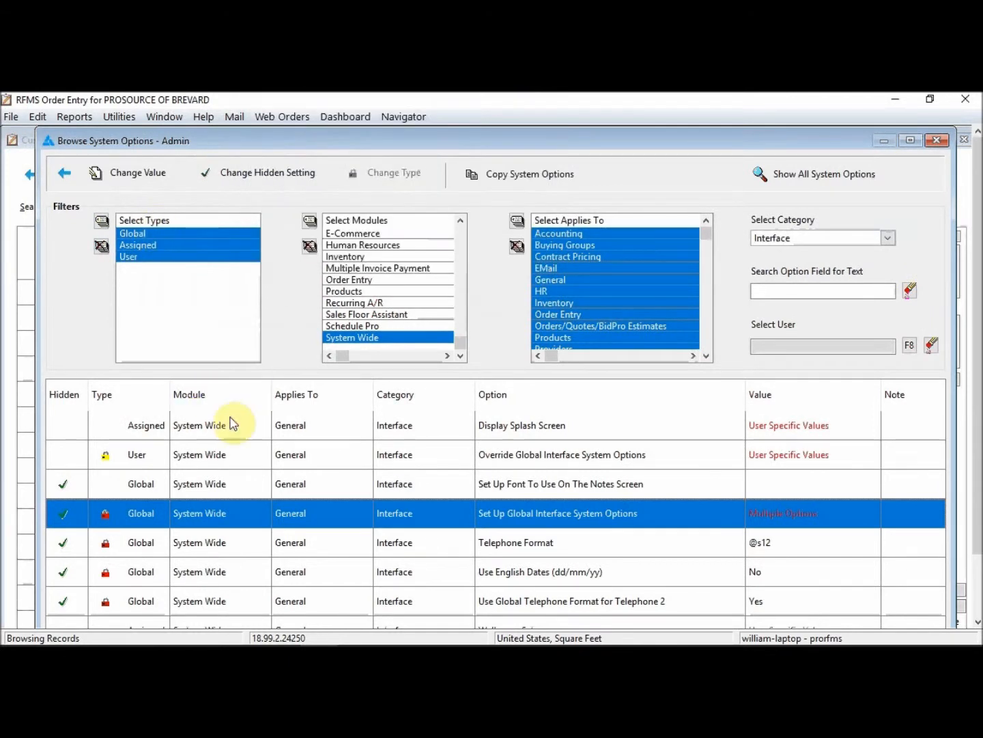
# Step: Mark the System Wide Display Splash Screen option as hidden, and view its available option types without changing the type
pyautogui.click(231, 453)
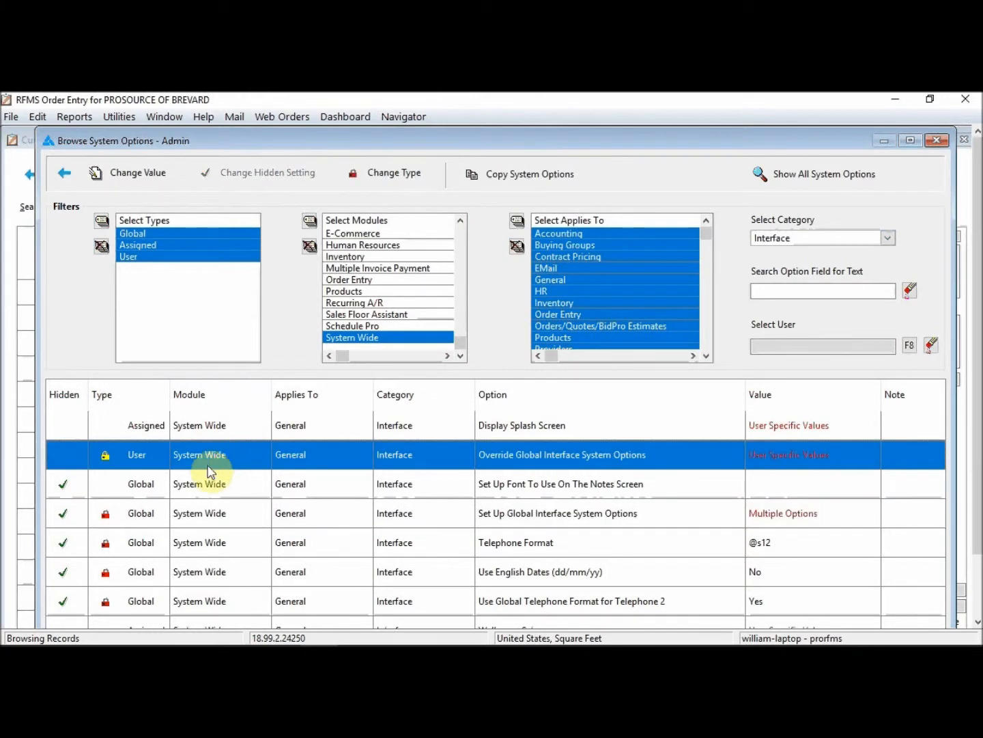
pyautogui.click(209, 428)
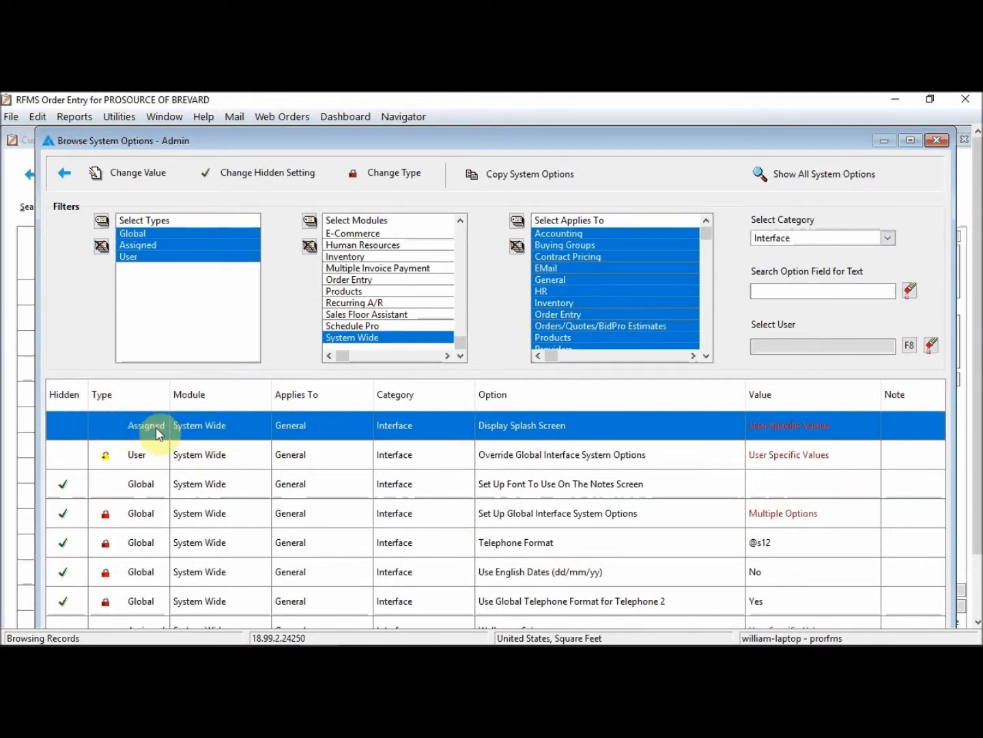
pyautogui.click(198, 454)
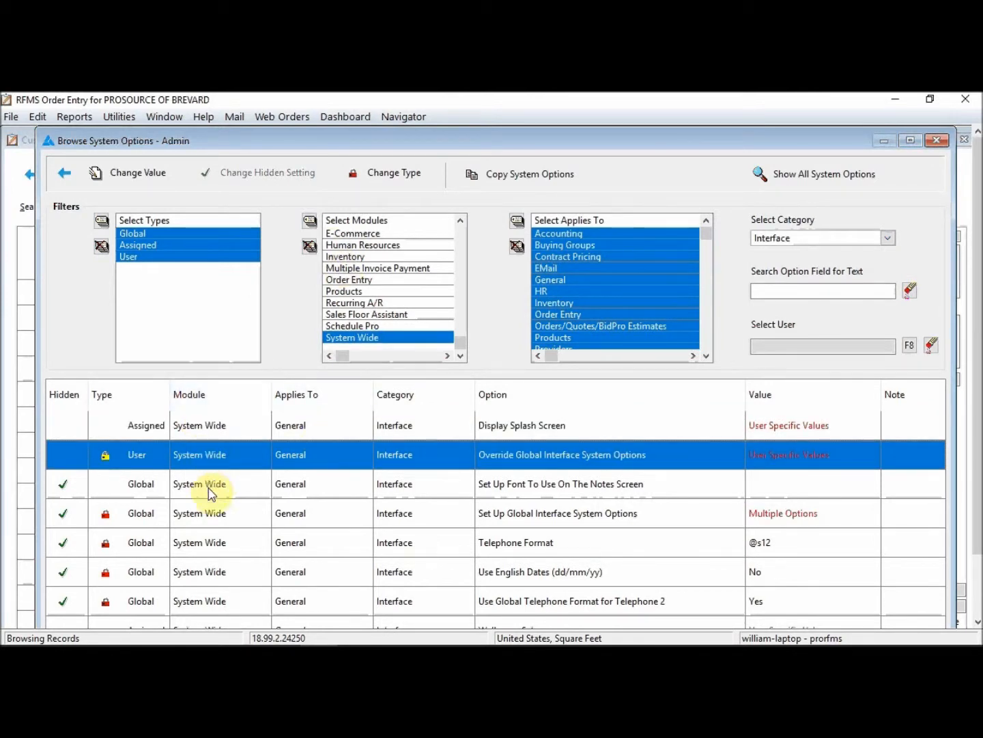
pyautogui.click(201, 425)
pyautogui.click(257, 176)
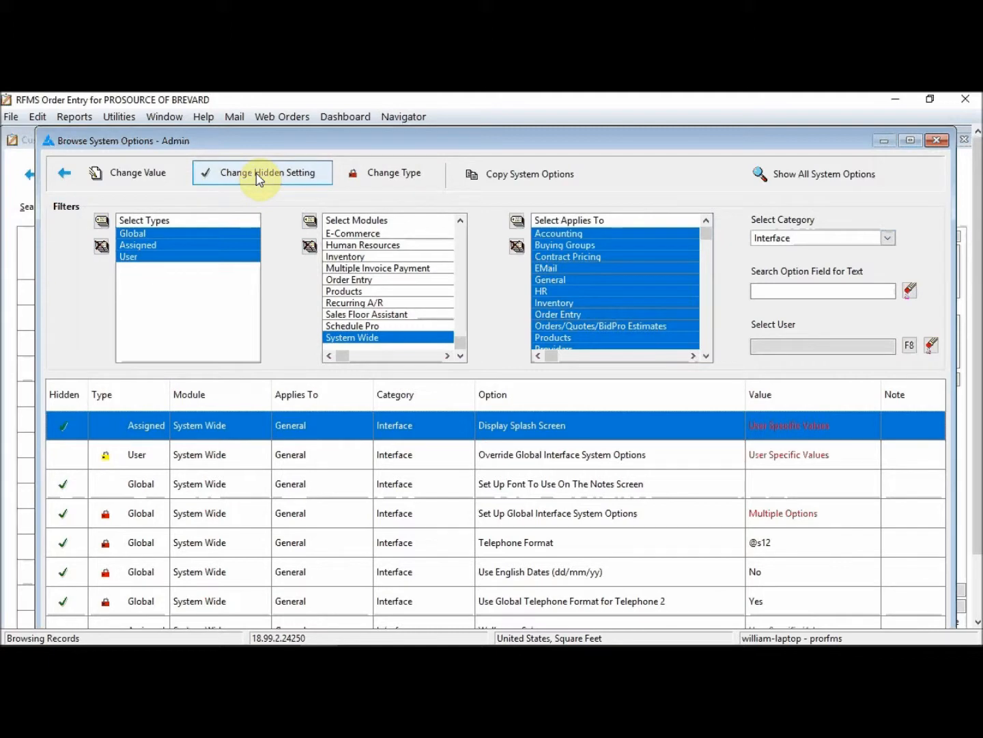
pyautogui.click(393, 174)
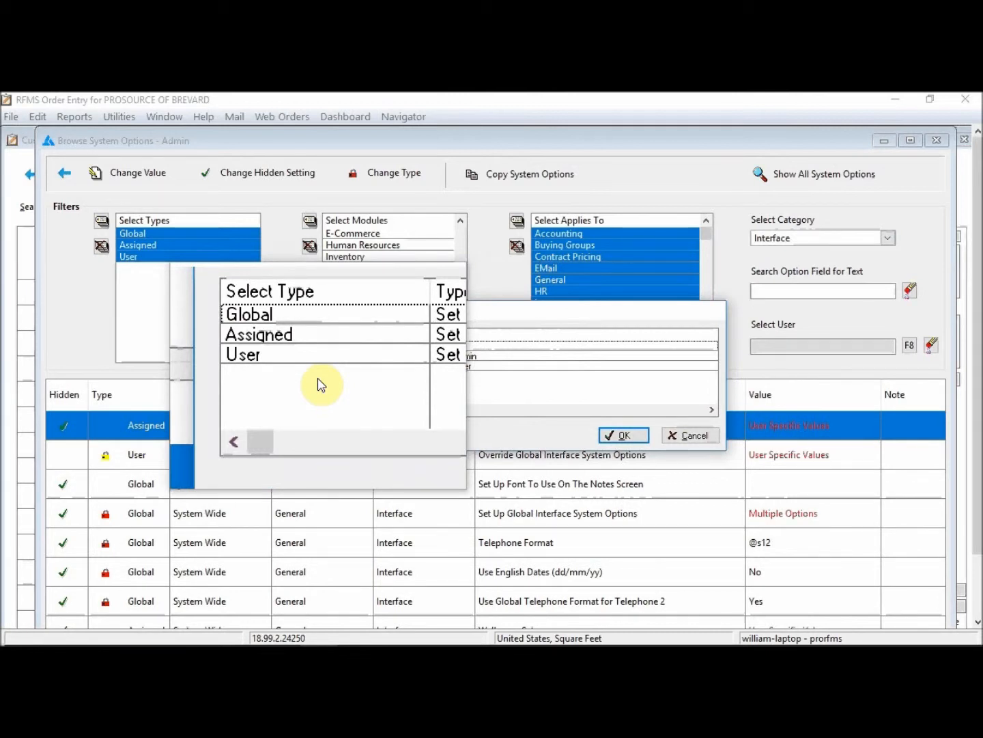
pyautogui.click(674, 436)
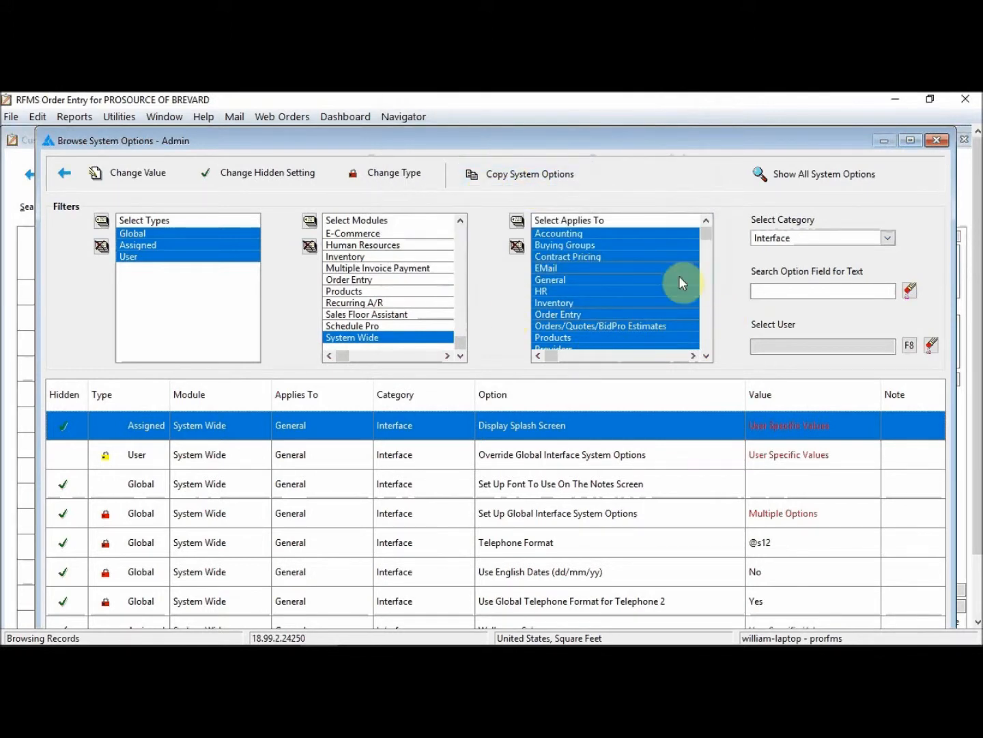
# Step: Close the system options, acknowledge the restart notice, and return to the Customer Orders list
pyautogui.click(936, 141)
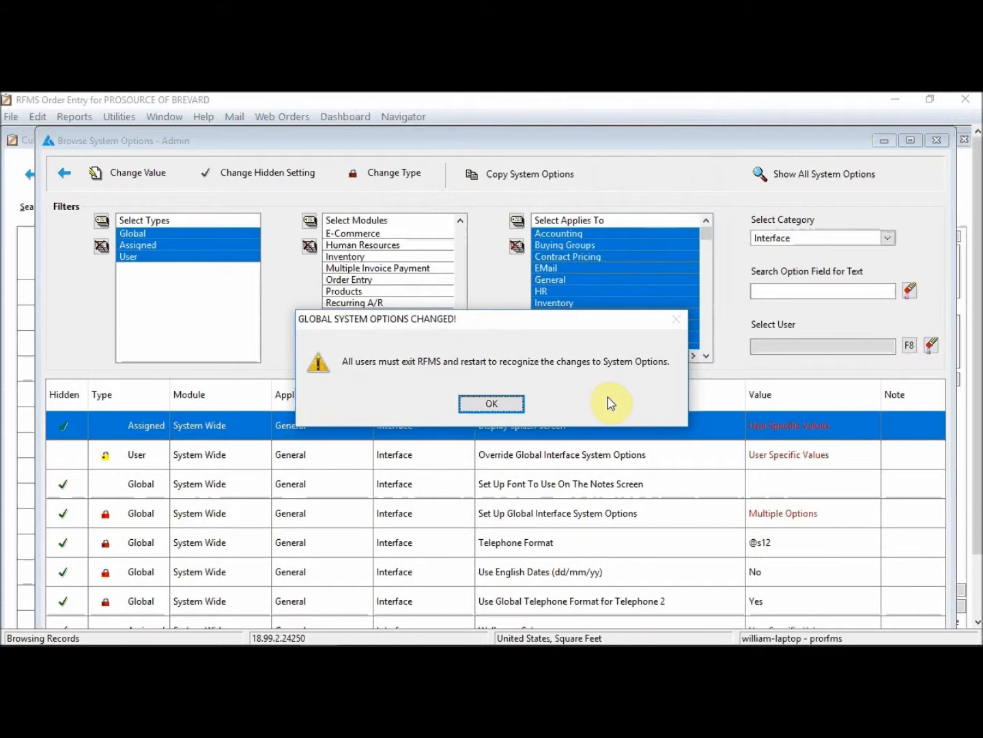
pyautogui.click(501, 403)
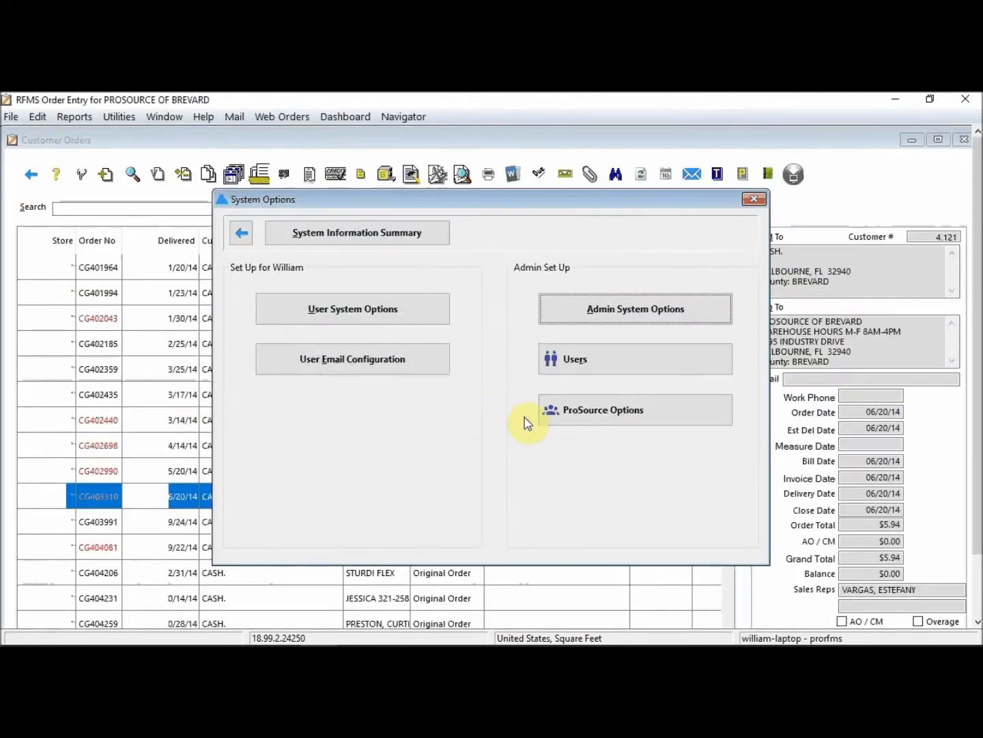
pyautogui.click(753, 198)
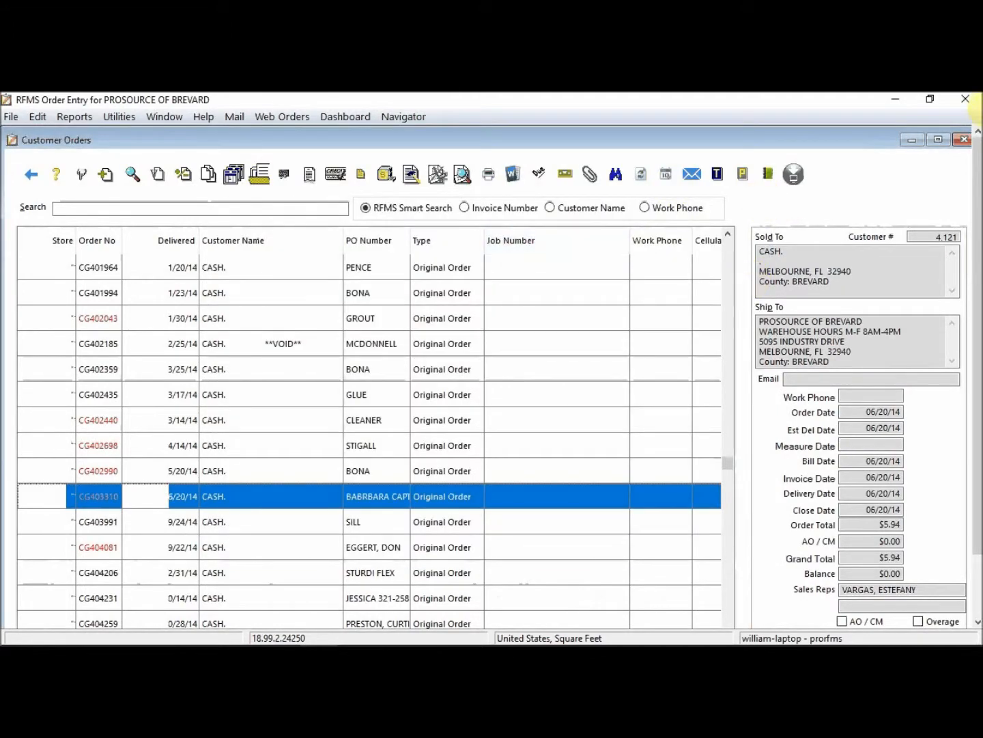
# Step: Restart RFMS Order Entry and apply the saved filter Example to the Customer Orders list
pyautogui.click(966, 99)
pyautogui.click(255, 369)
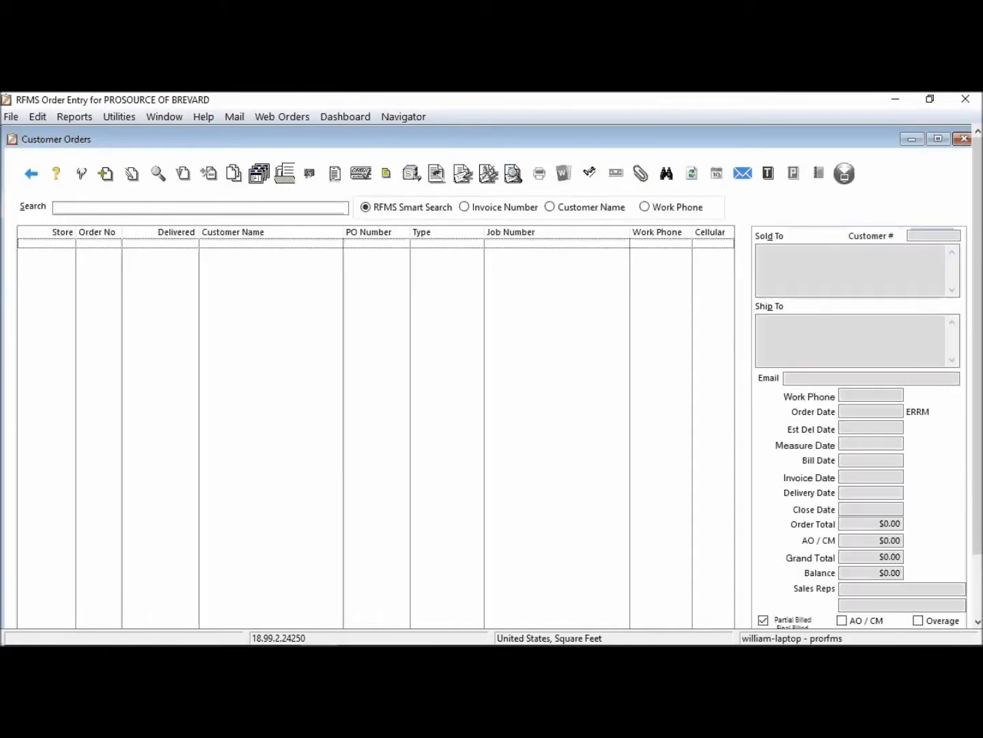
pyautogui.click(664, 176)
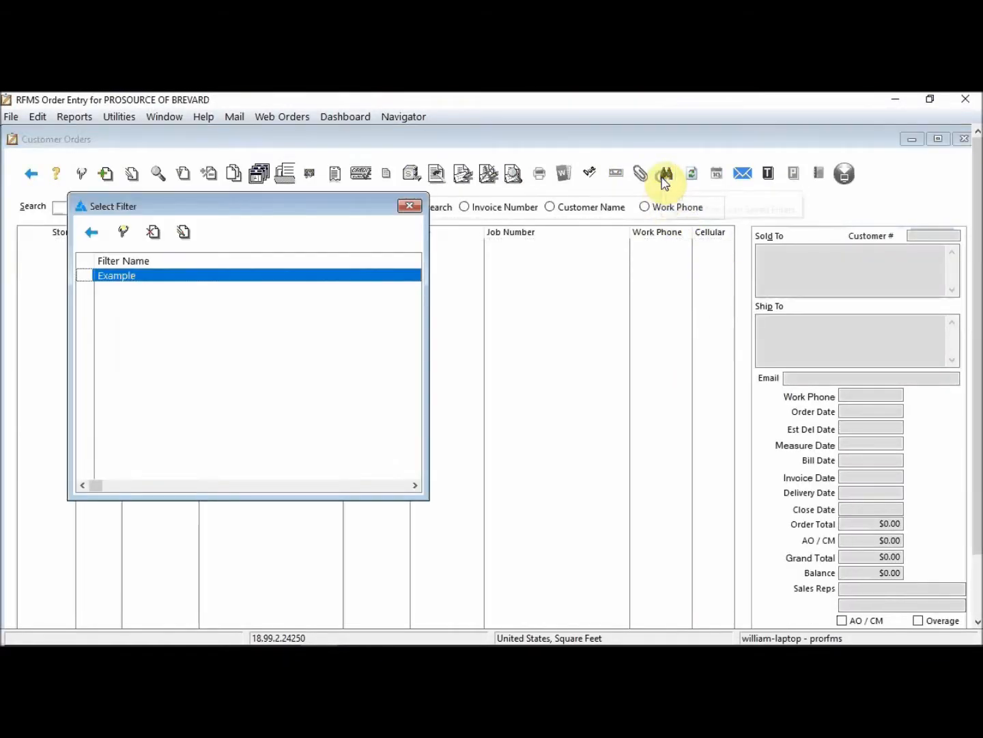
pyautogui.click(126, 230)
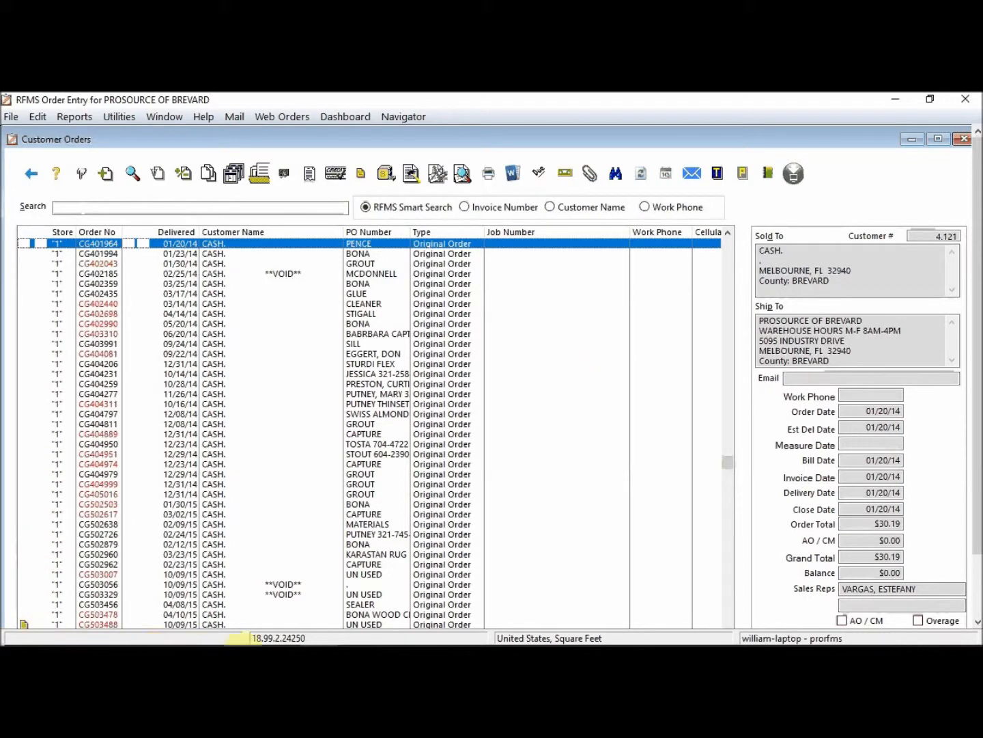
# Step: Exit RFMS Order Entry and switch to the RFMS website in the Chrome browser
pyautogui.click(962, 99)
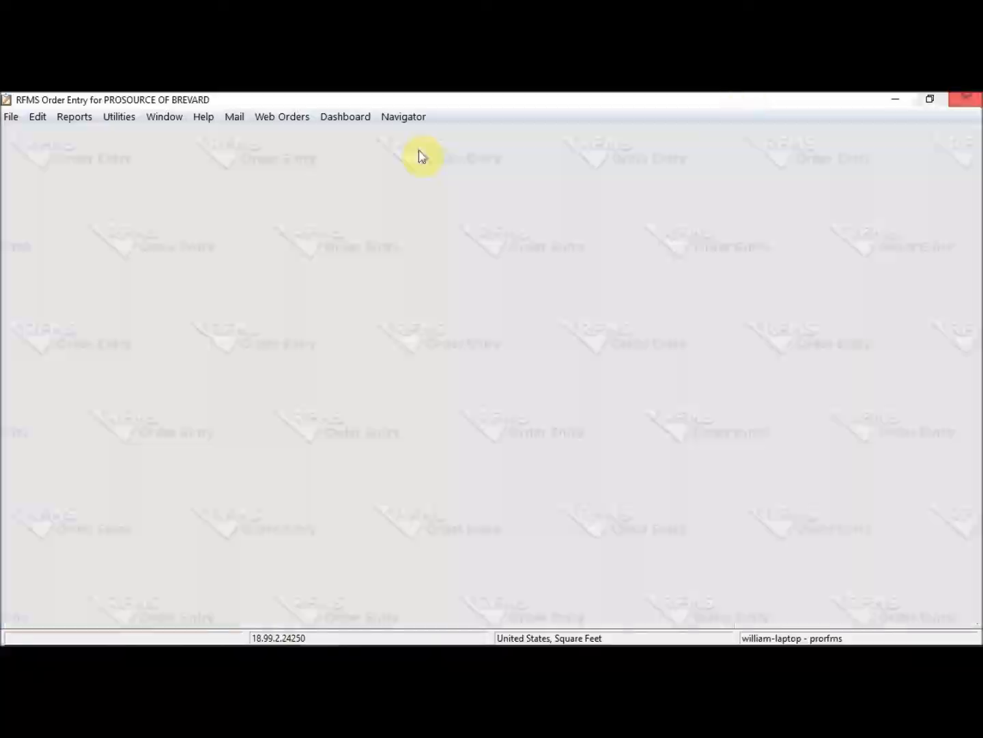
pyautogui.click(301, 633)
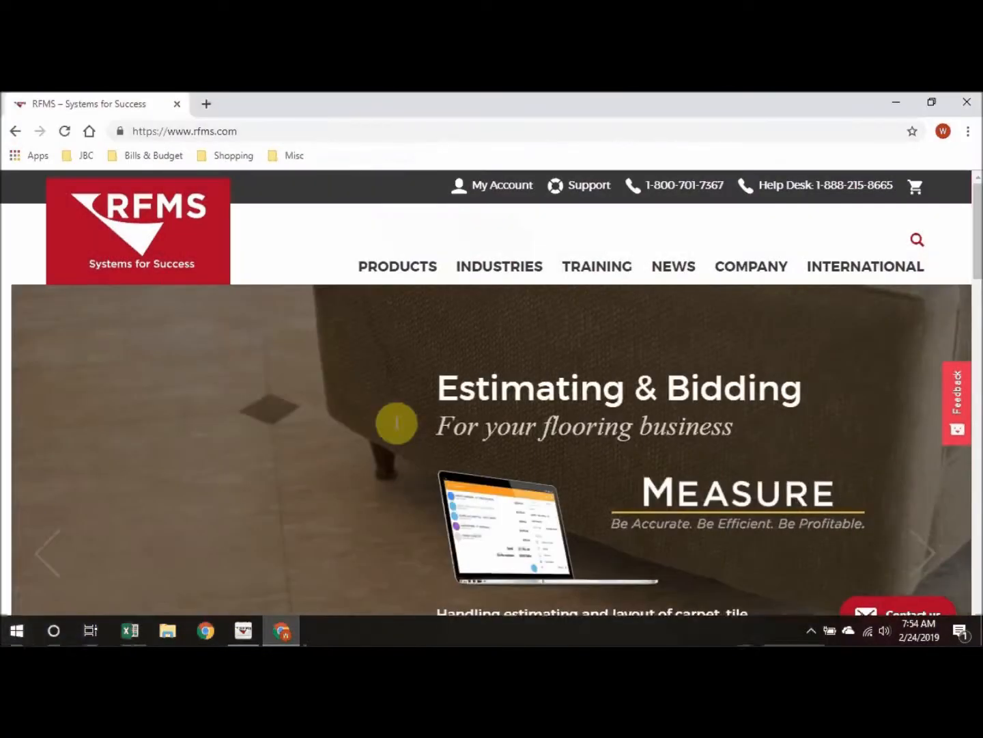